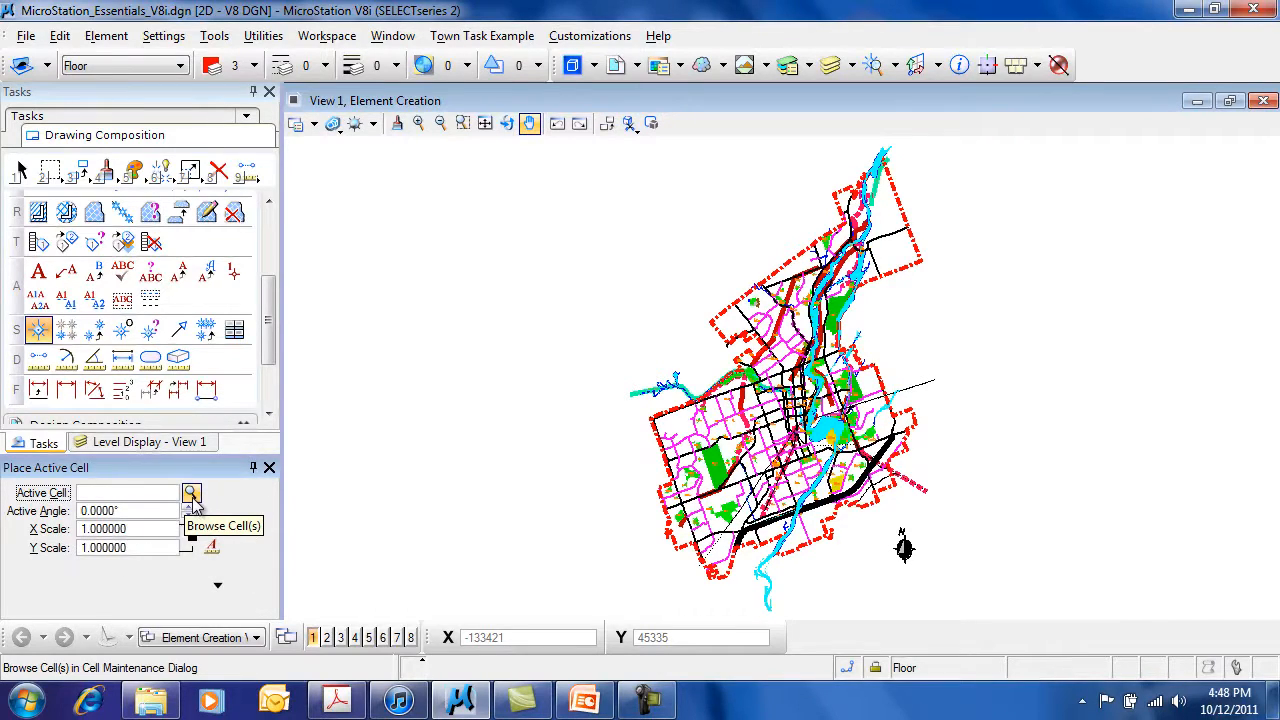
Open the cell library browser for the active cell and resize its window
click(191, 495)
drag(805, 213, 547, 186)
drag(828, 490, 828, 558)
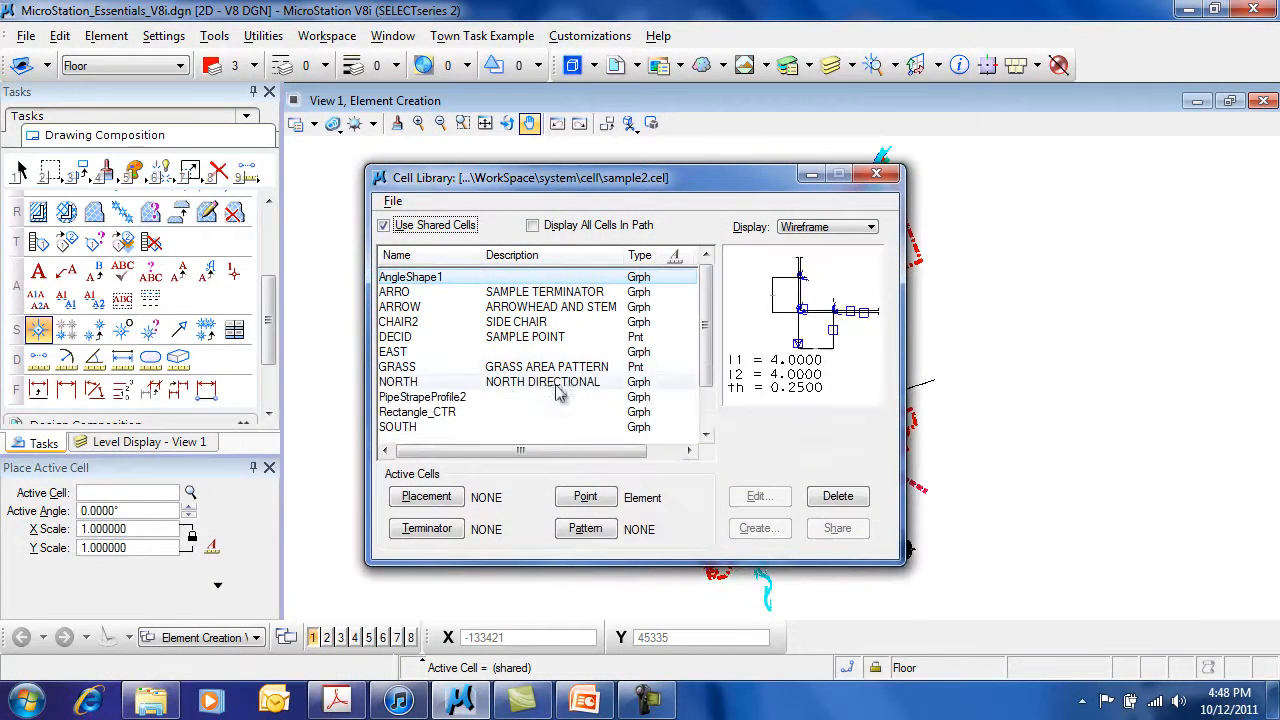
Attach the cell library file Building.cel from the Examples project's Building\cell folder
click(393, 203)
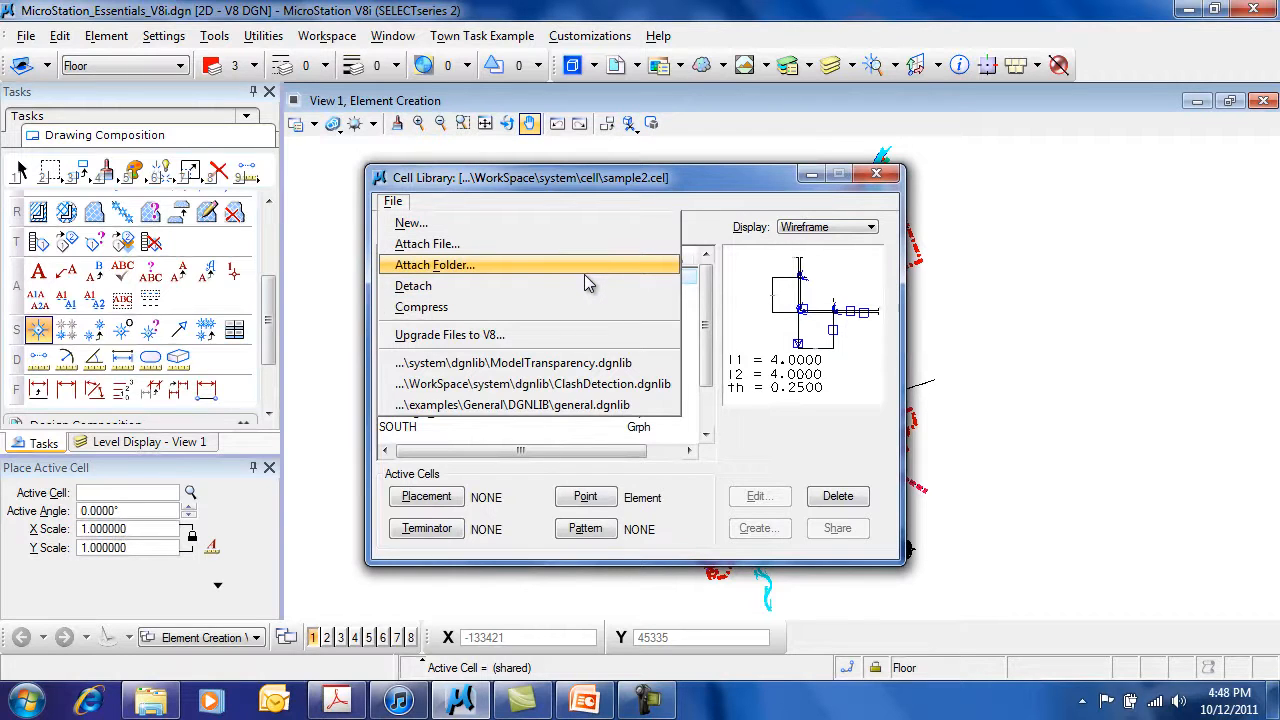
click(565, 252)
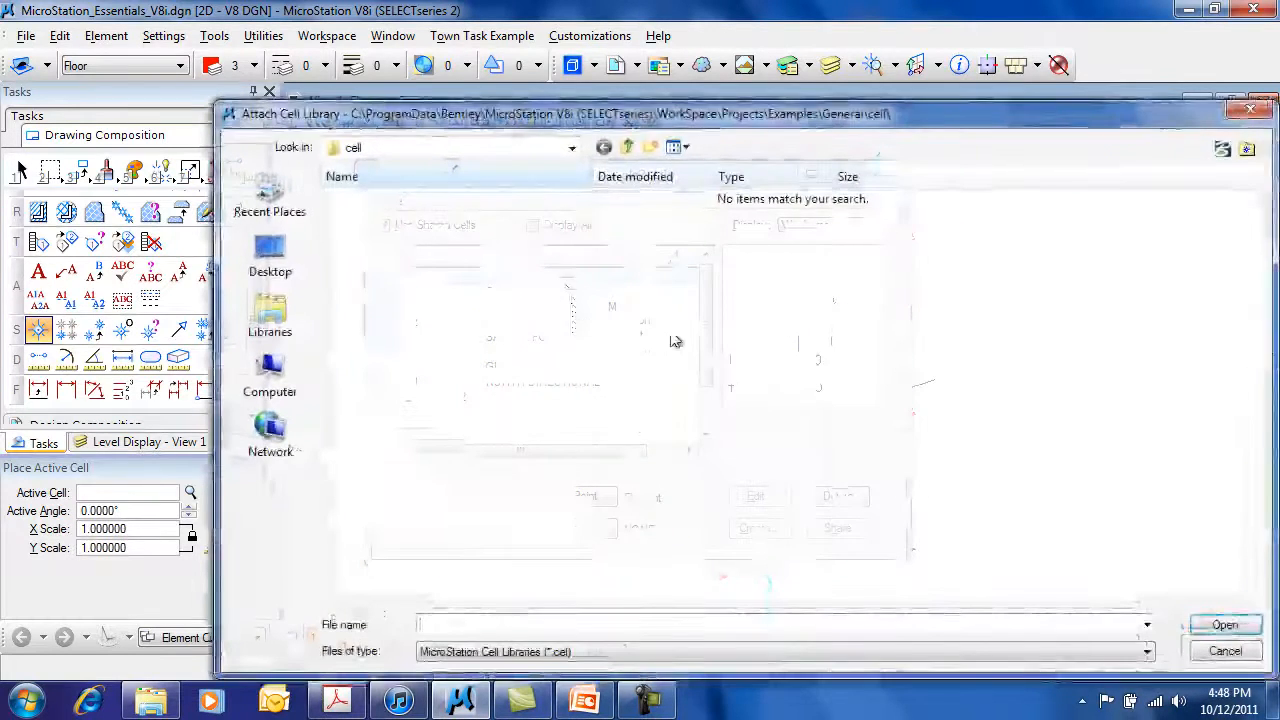
drag(797, 115, 760, 74)
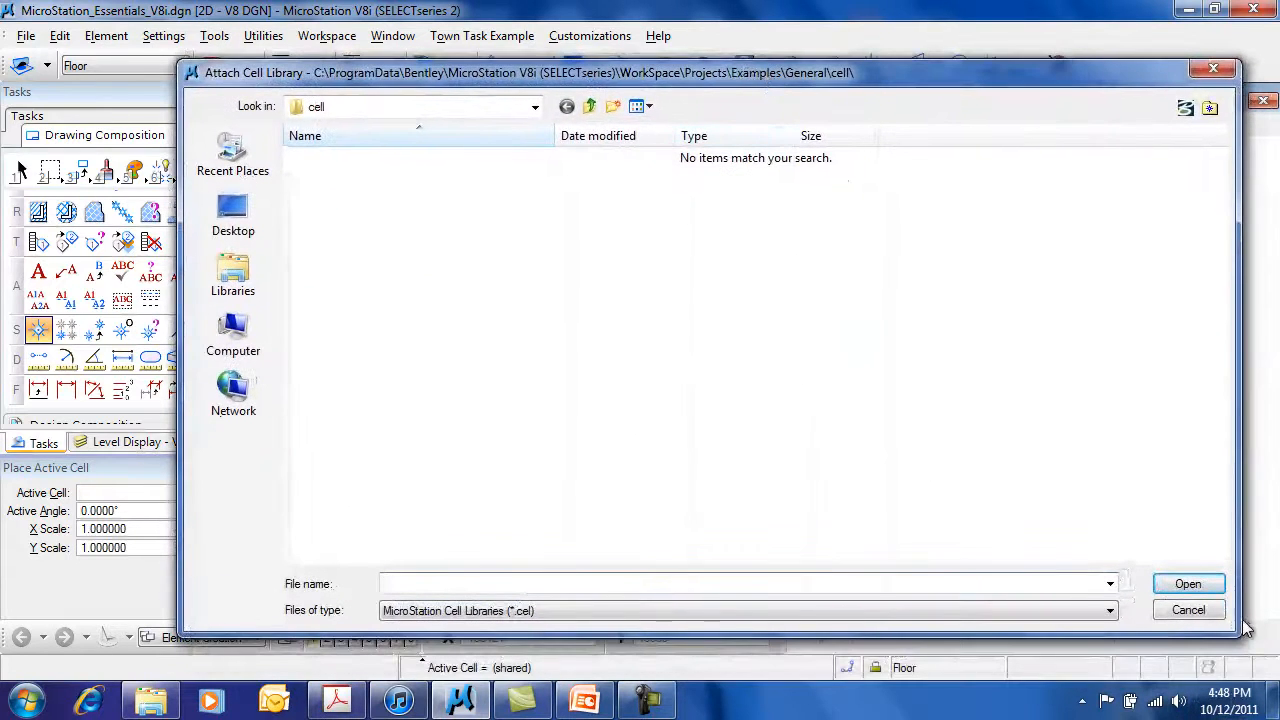
drag(1237, 628, 1075, 585)
click(590, 107)
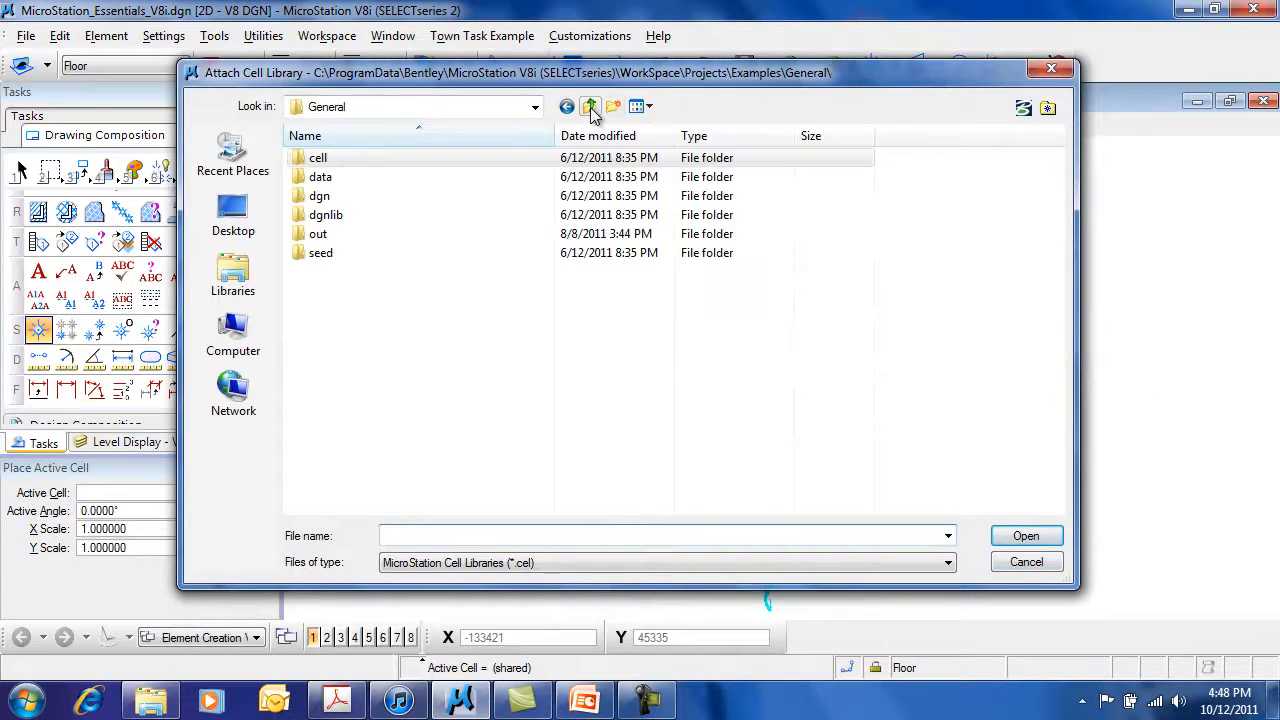
click(590, 107)
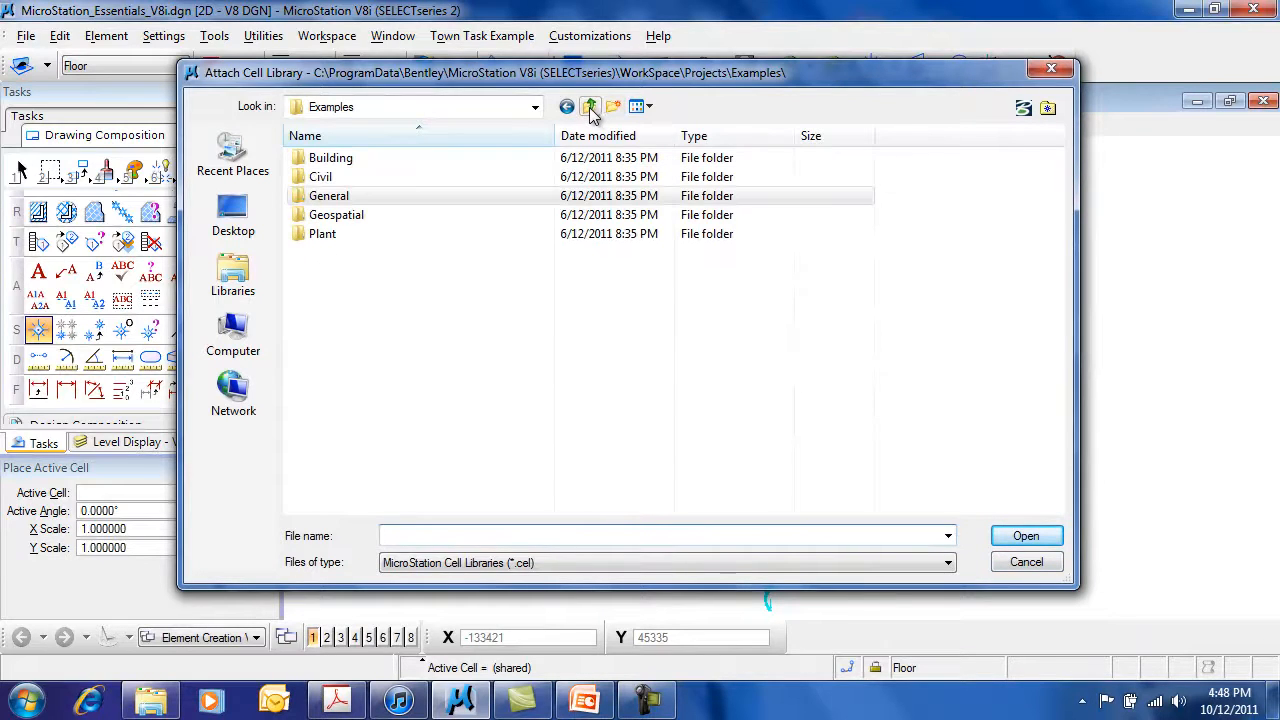
double_click(365, 158)
double_click(320, 160)
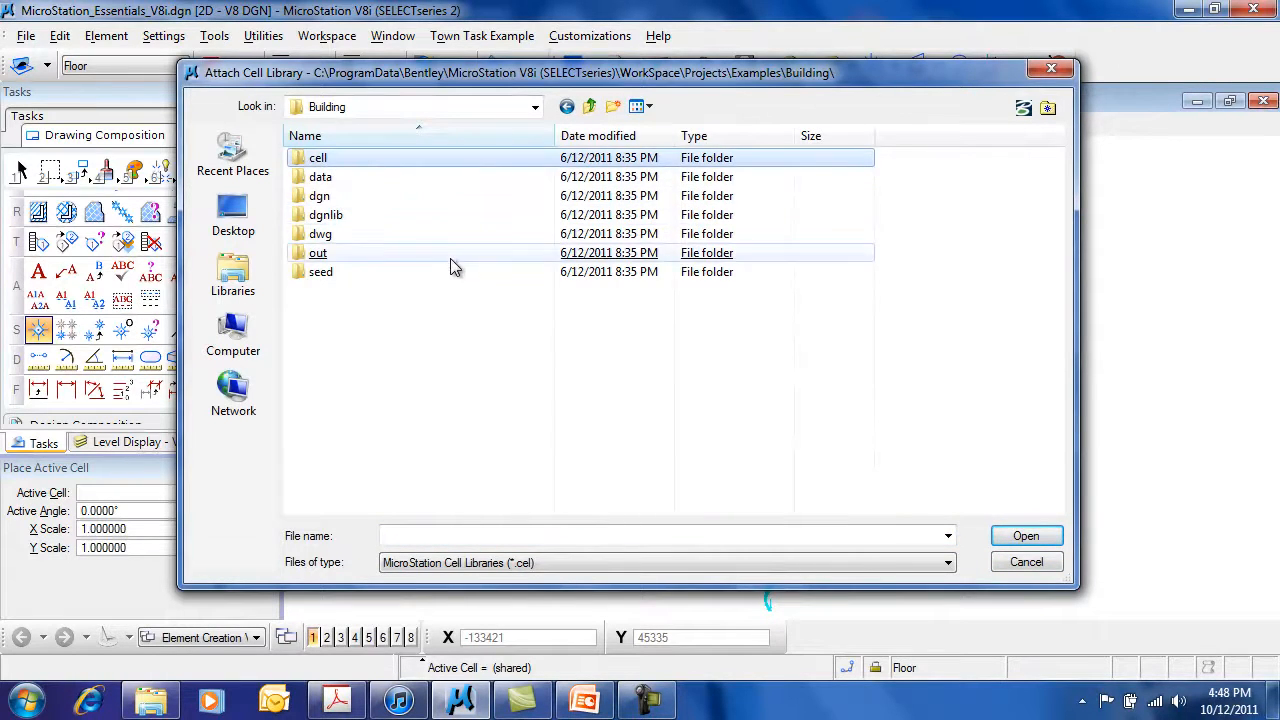
click(355, 174)
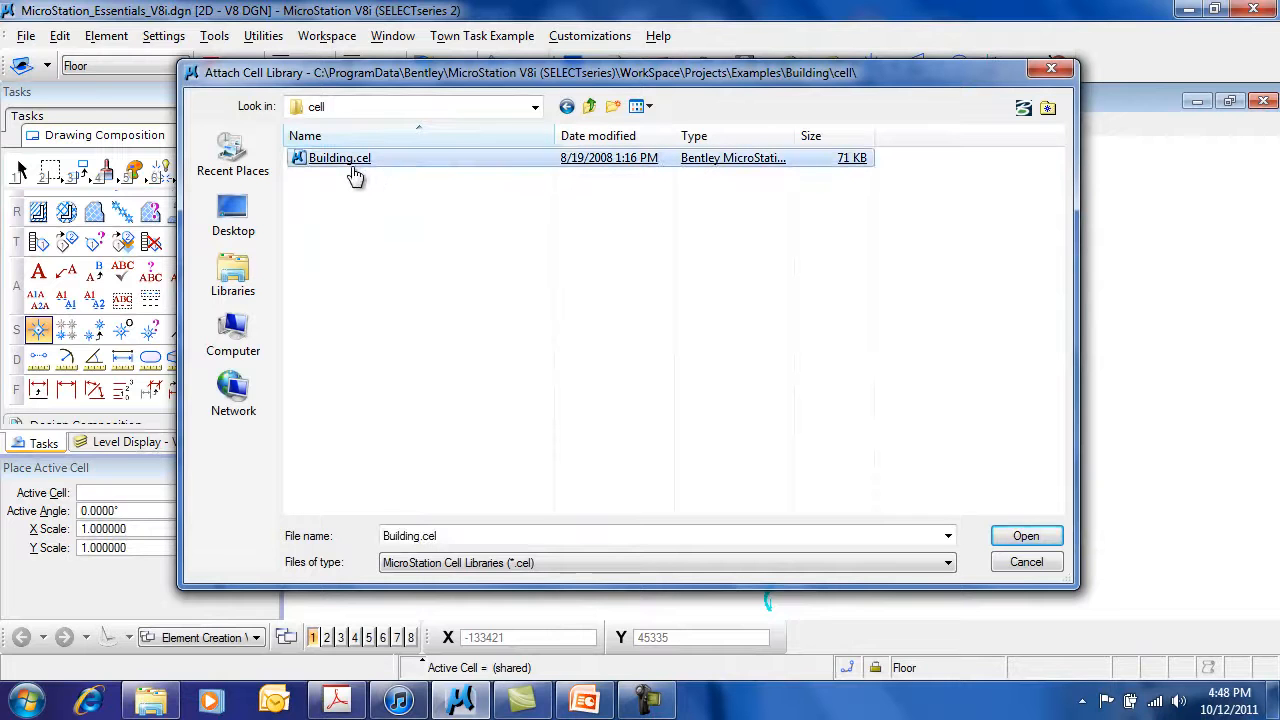
double_click(350, 171)
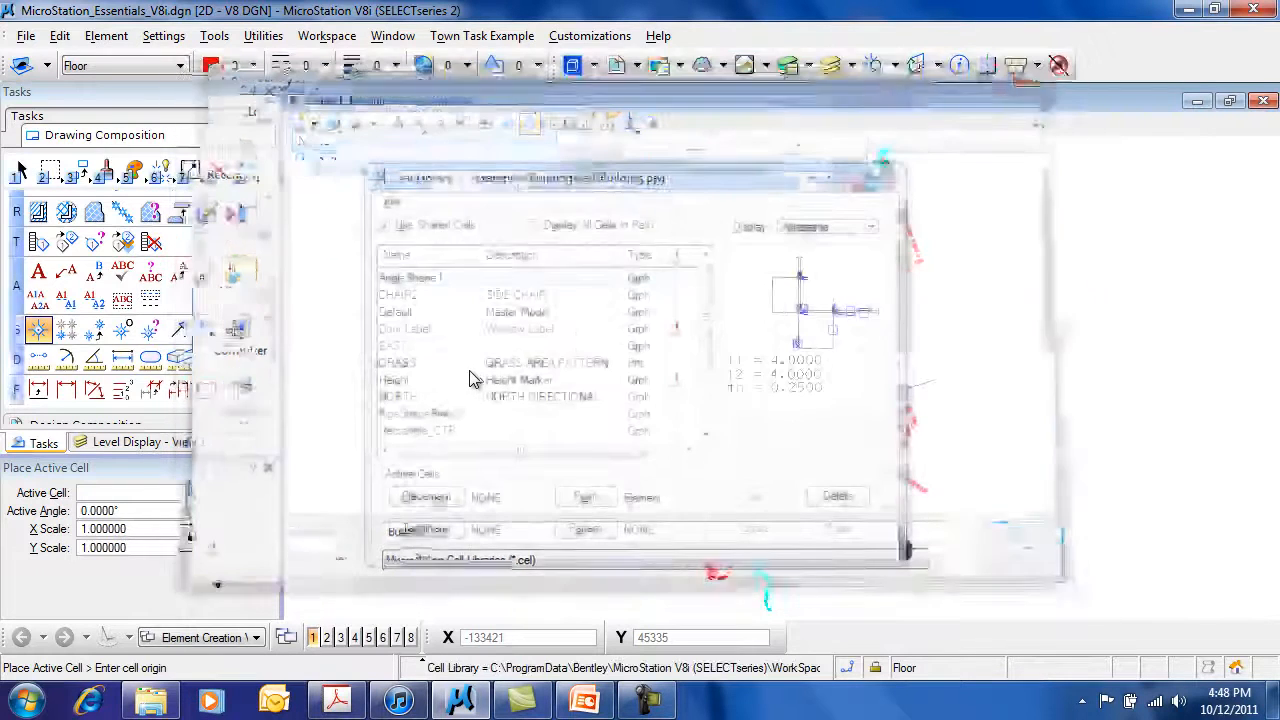
Make the NORTH cell the active placement cell and close the cell library
click(410, 332)
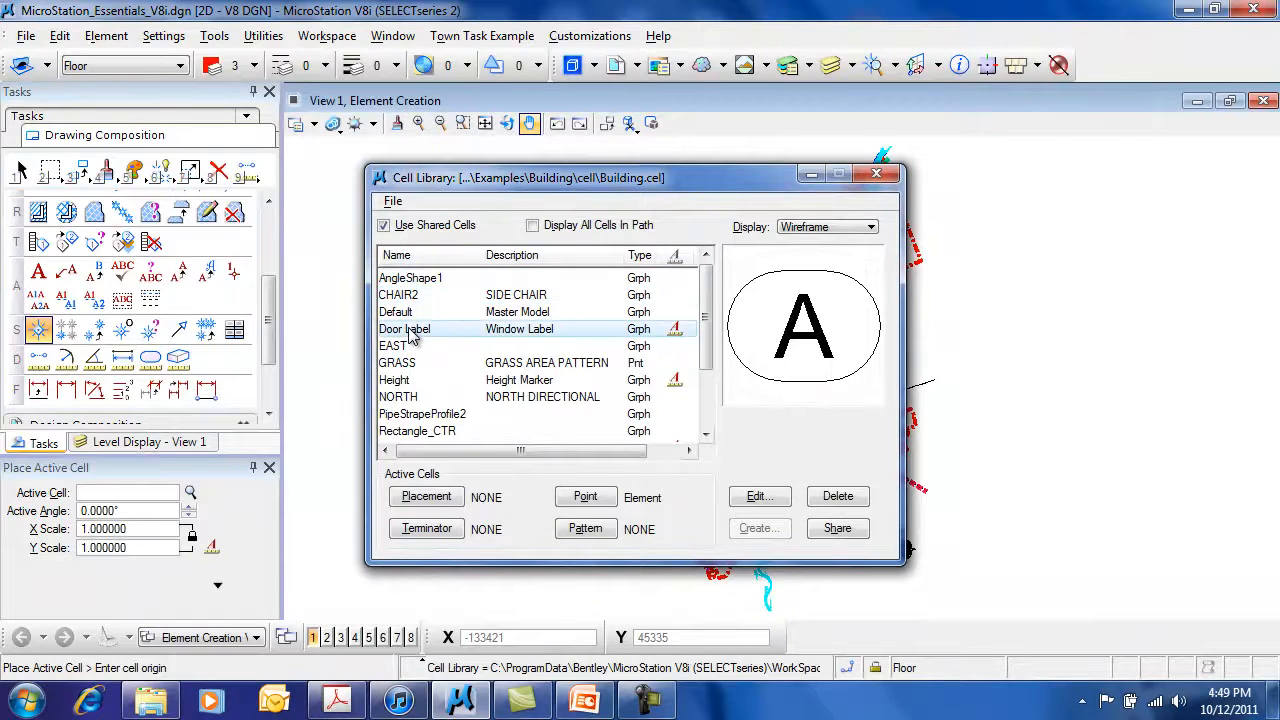
click(418, 398)
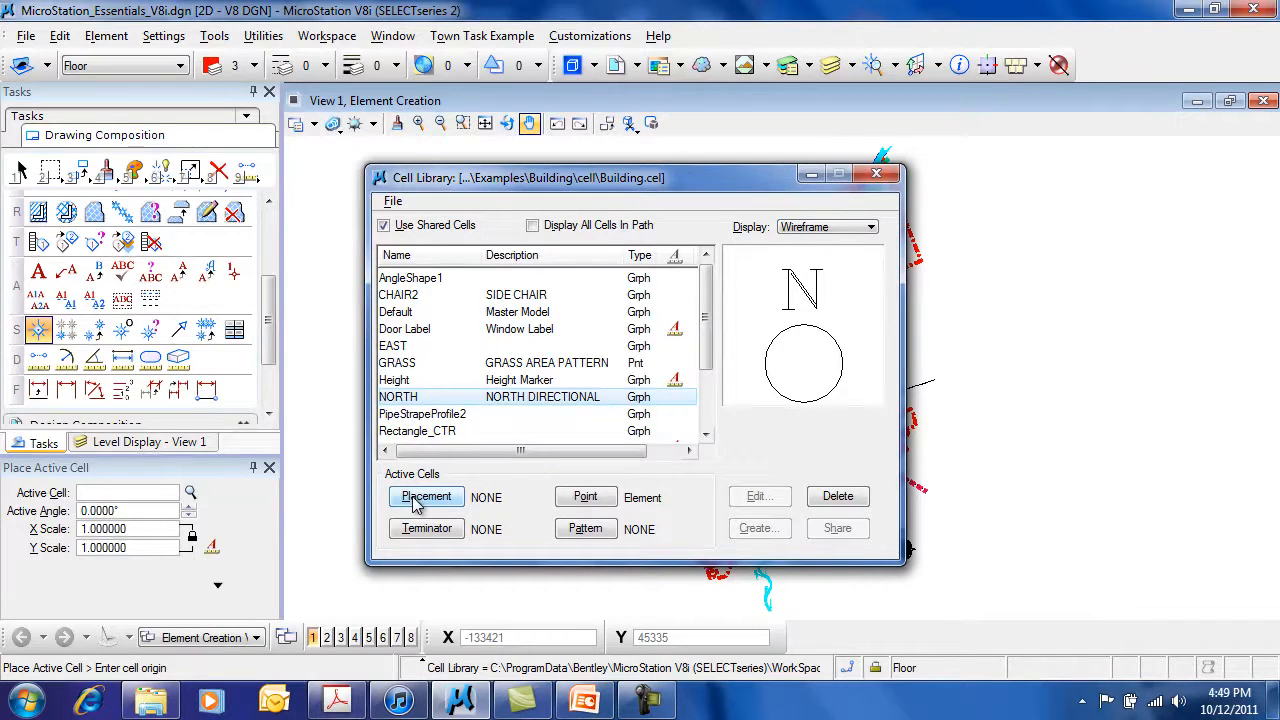
double_click(403, 400)
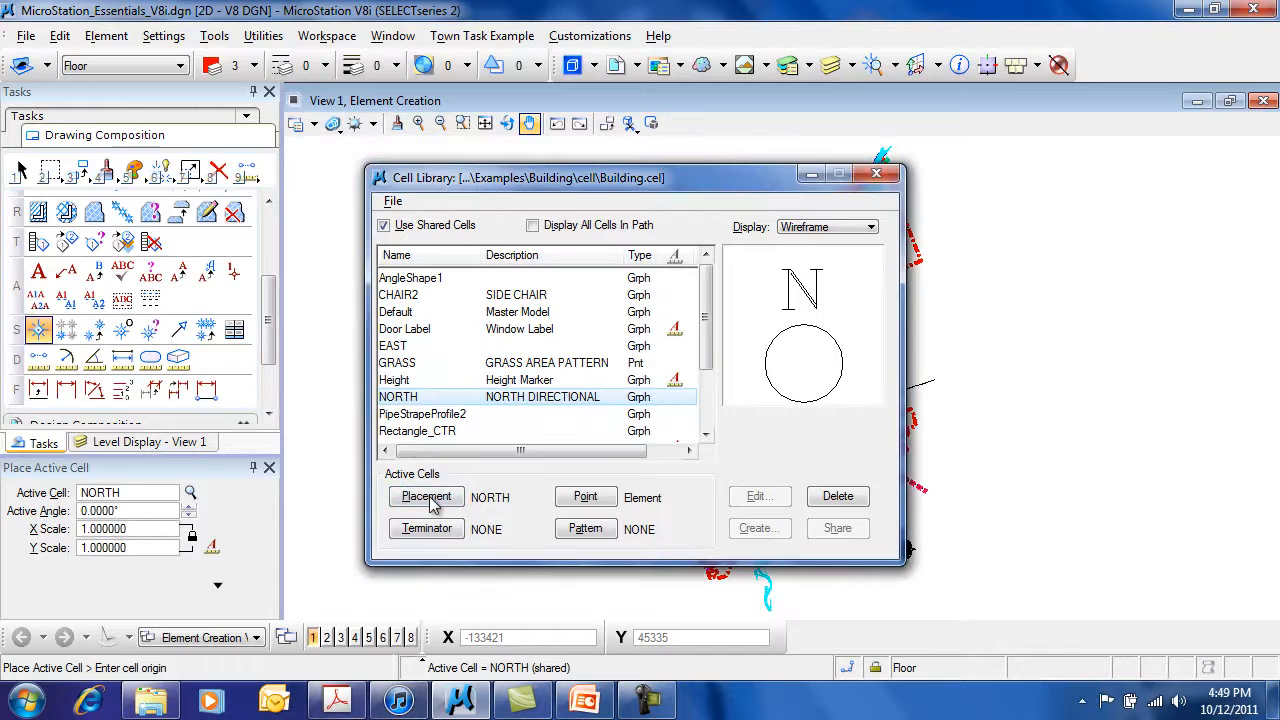
click(880, 176)
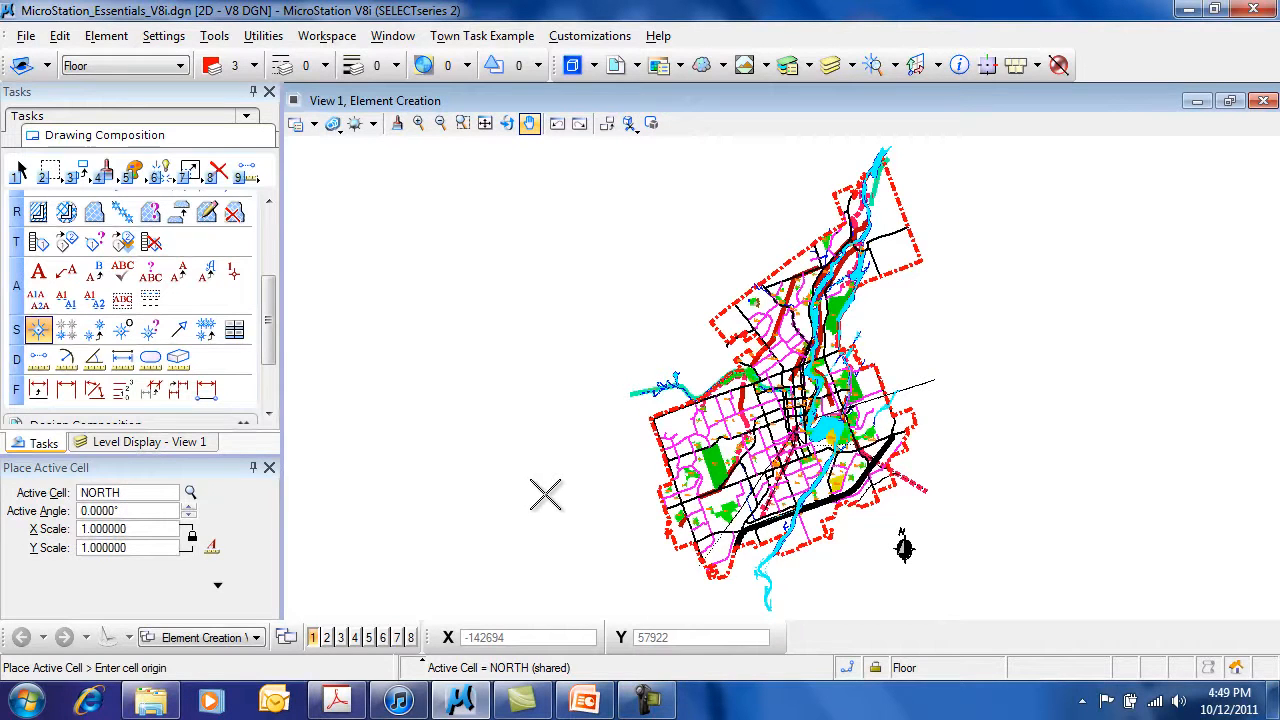
Set the active cell's X and Y scale to 100 for placement near the map's existing north arrow
scroll(557, 506, up, 3)
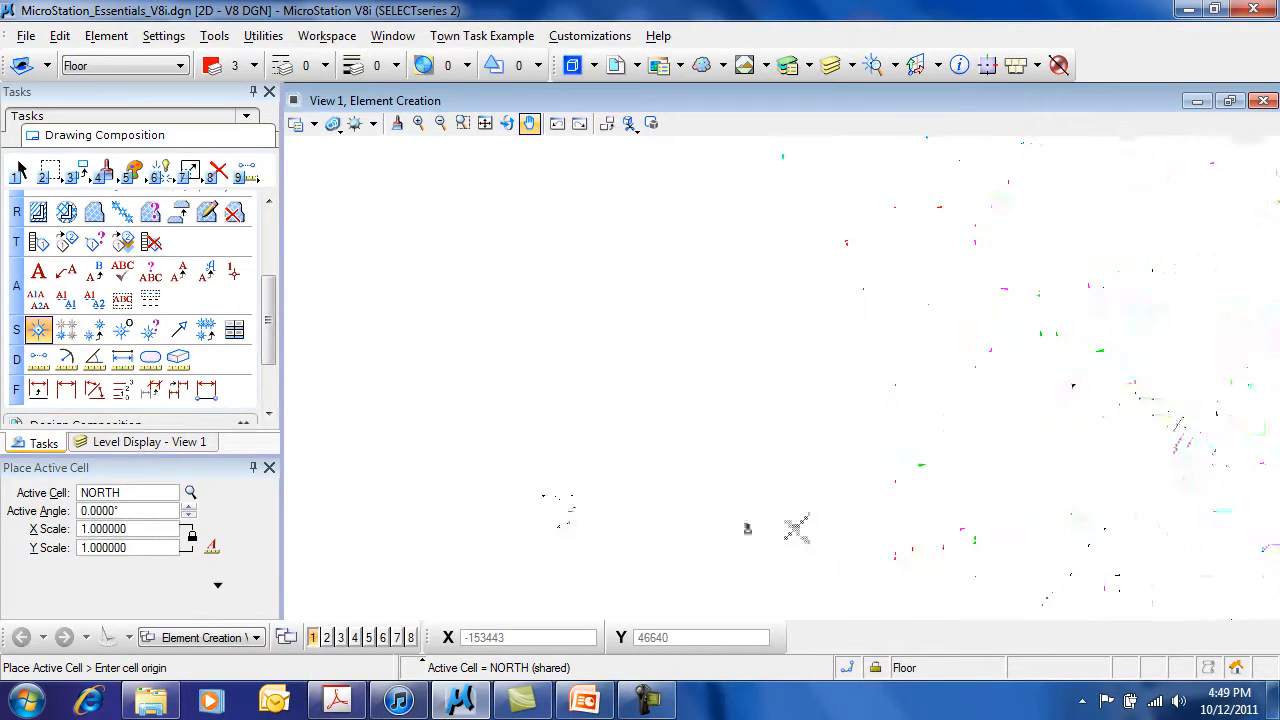
middle_drag(906, 510, 507, 531)
middle_drag(1266, 455, 628, 486)
middle_drag(1166, 445, 847, 468)
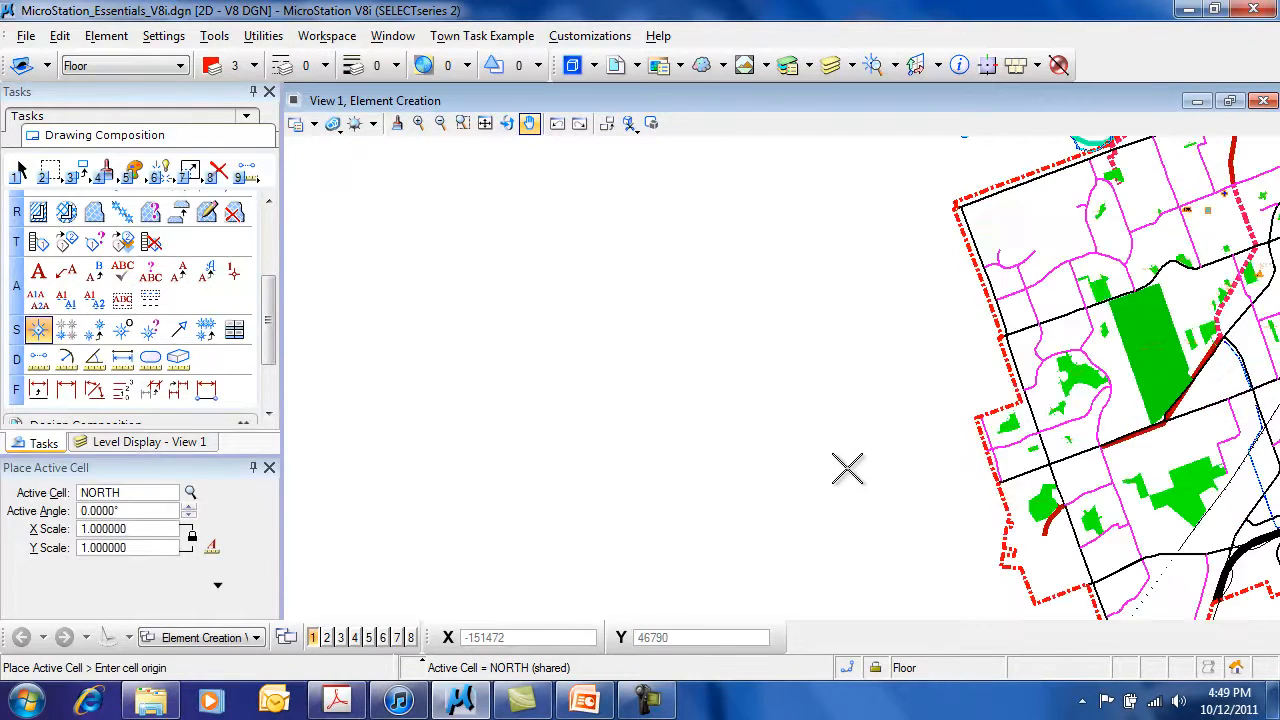
middle_drag(1088, 502, 434, 245)
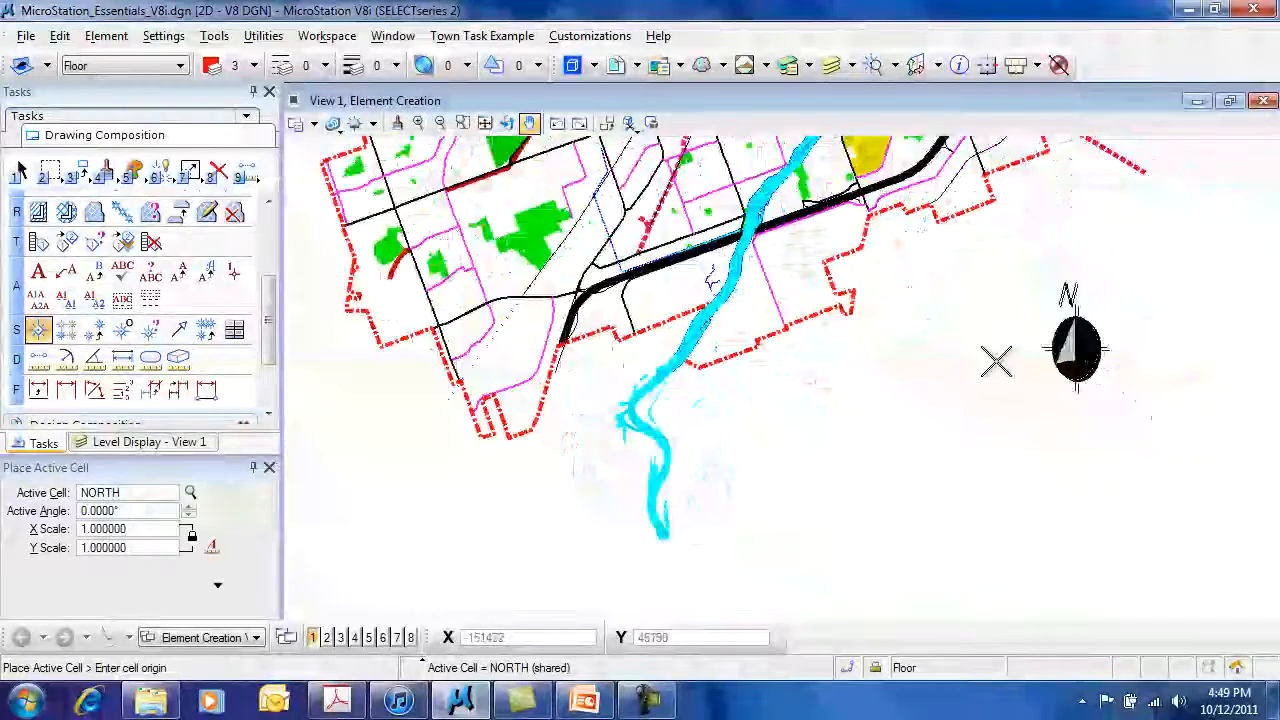
scroll(996, 360, up, 3)
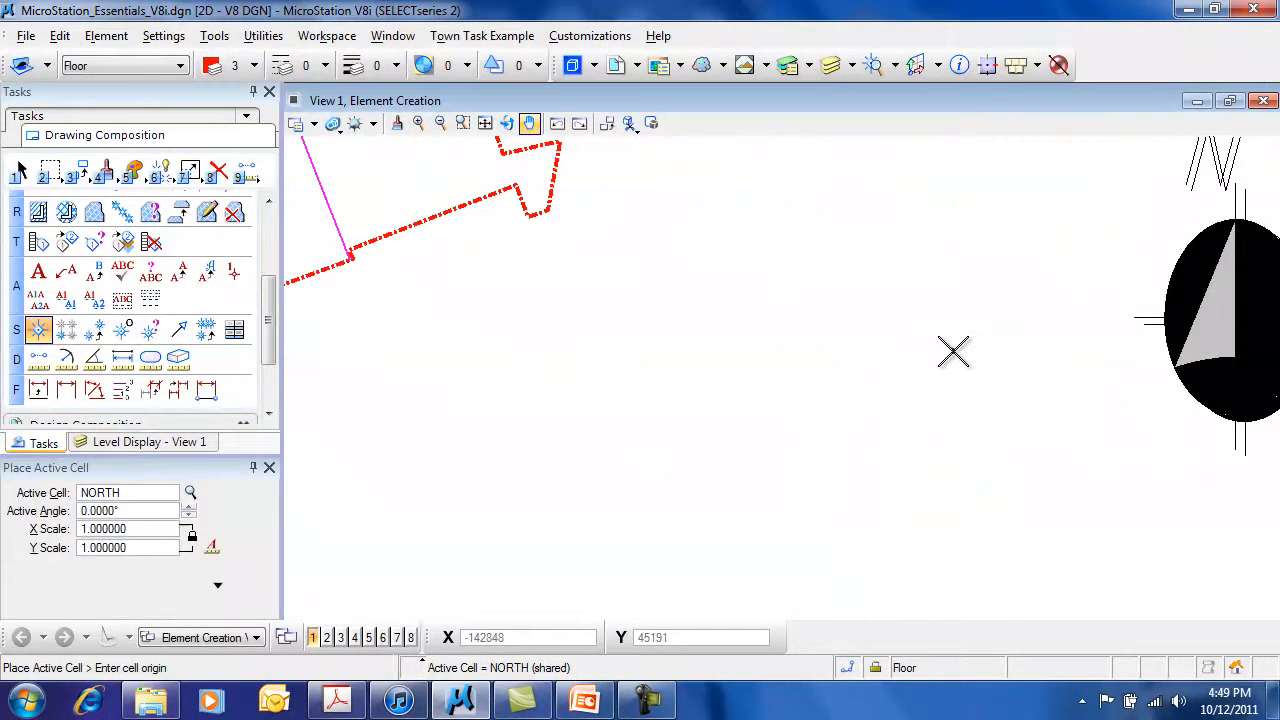
scroll(953, 351, up, 6)
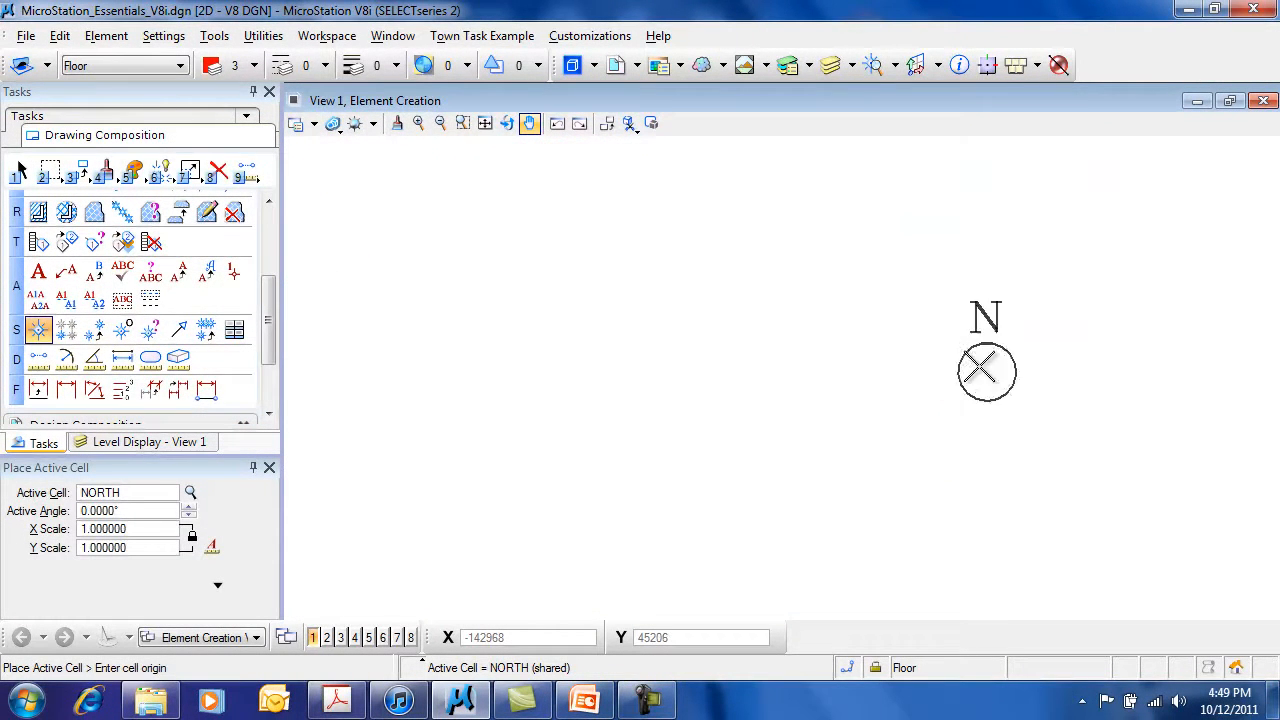
click(58, 530)
text(1)
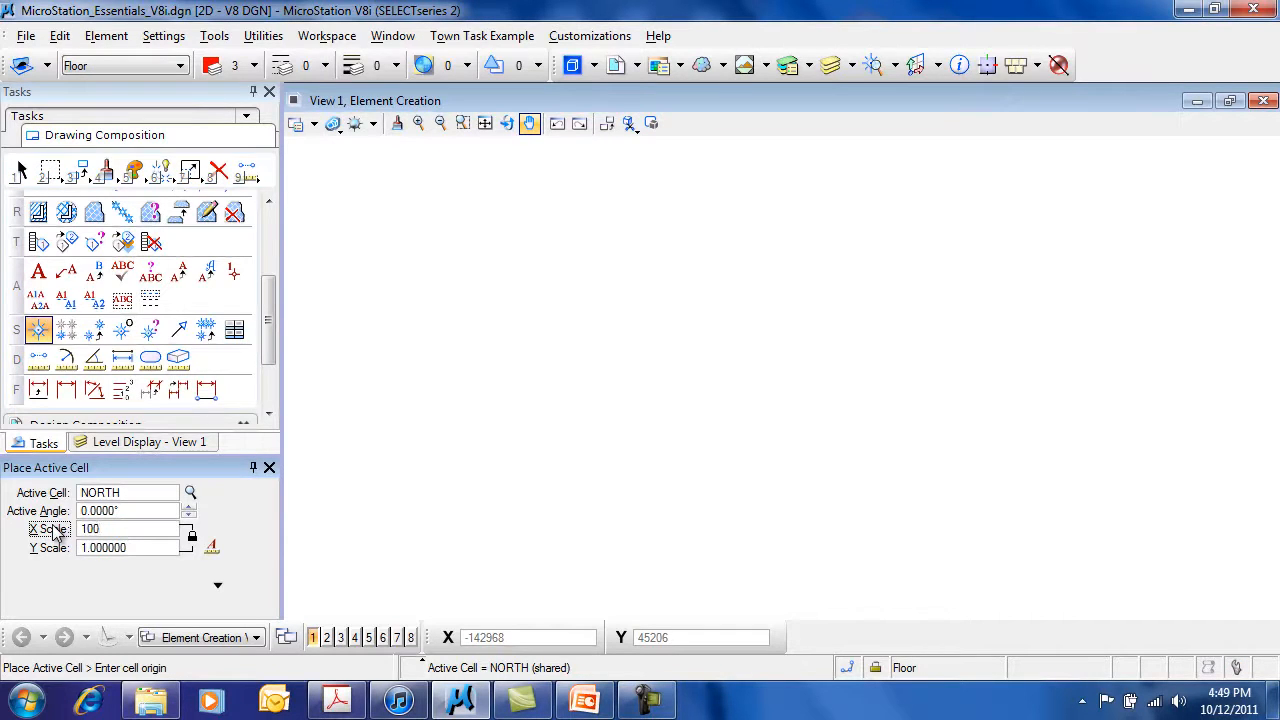
text(00)
key(Tab)
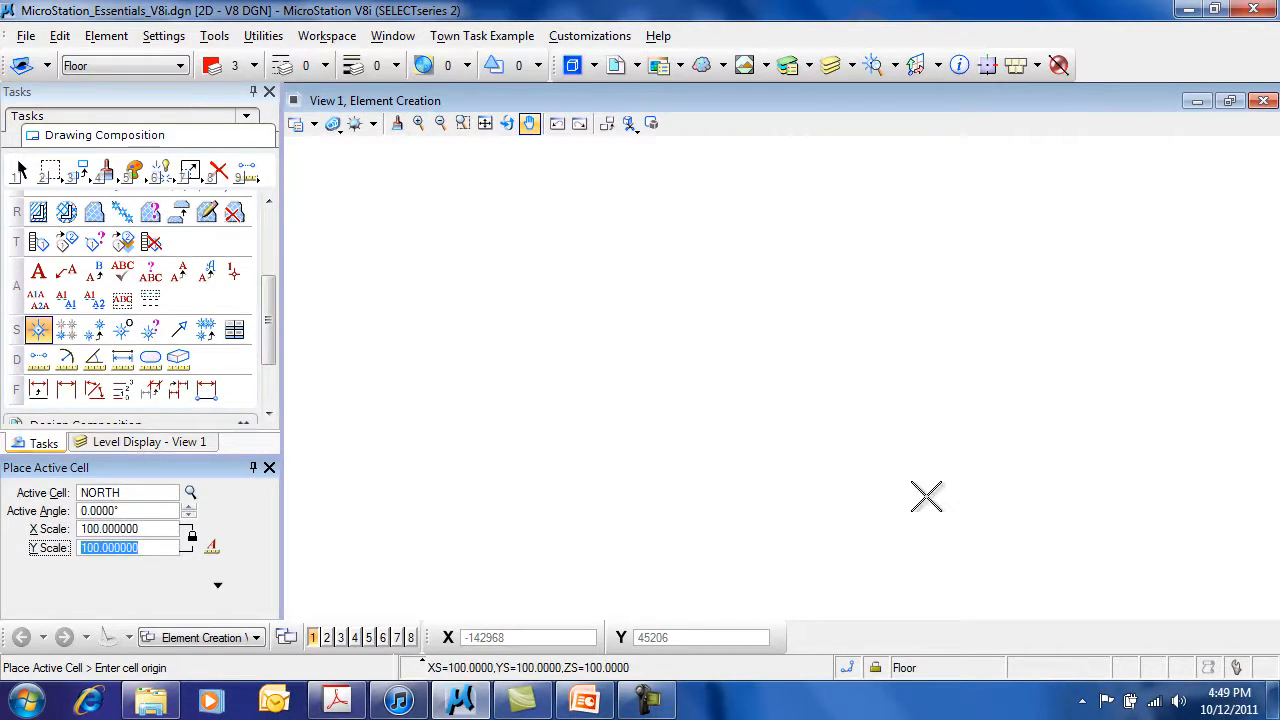
Place the NORTH cell just left of the existing black north arrow
scroll(995, 450, down, 2)
scroll(995, 450, down, 2)
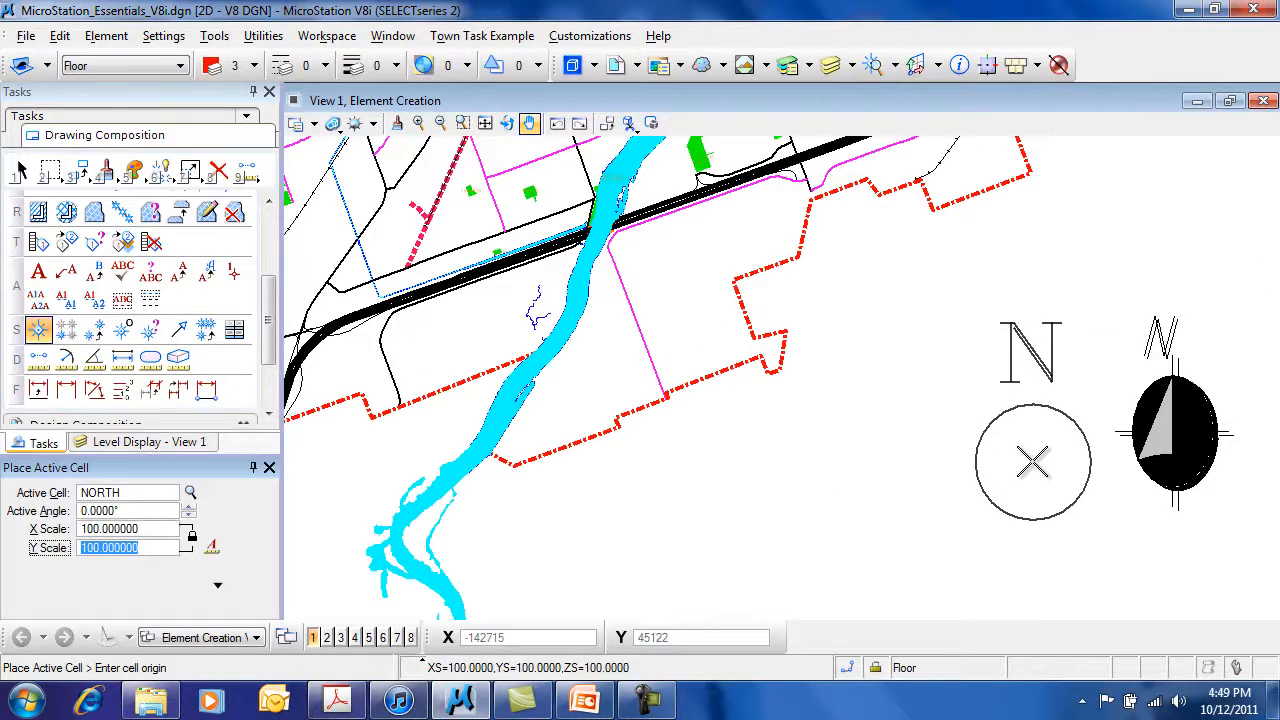
click(1033, 461)
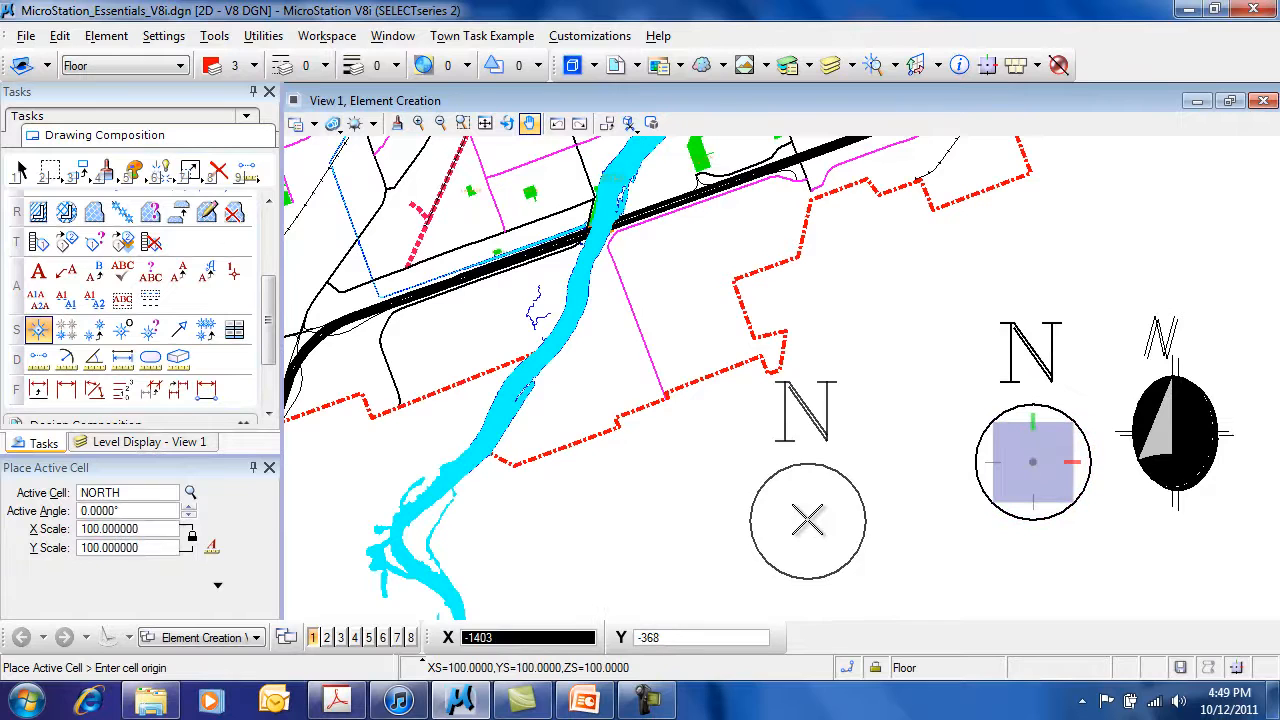
Set the active angle to 15.75° and place a rotated NORTH cell left of the first one
drag(124, 512, 33, 504)
text(15.7)
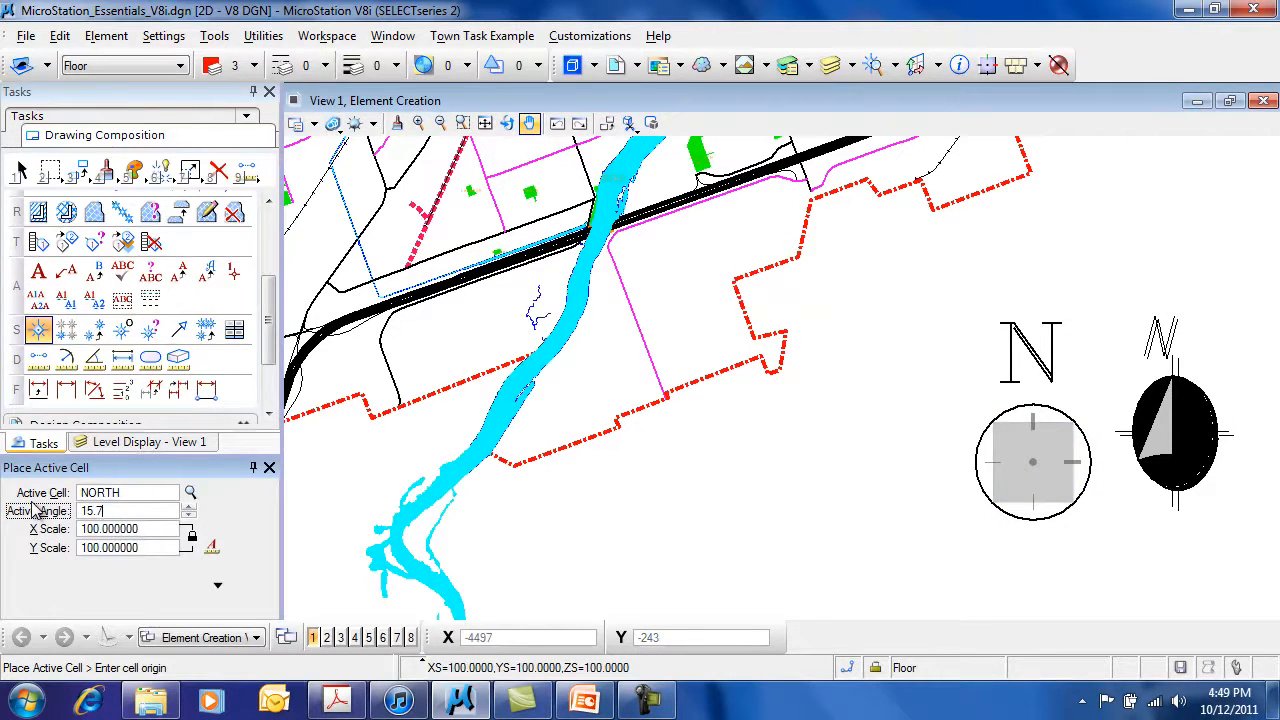
text(5)
key(Tab)
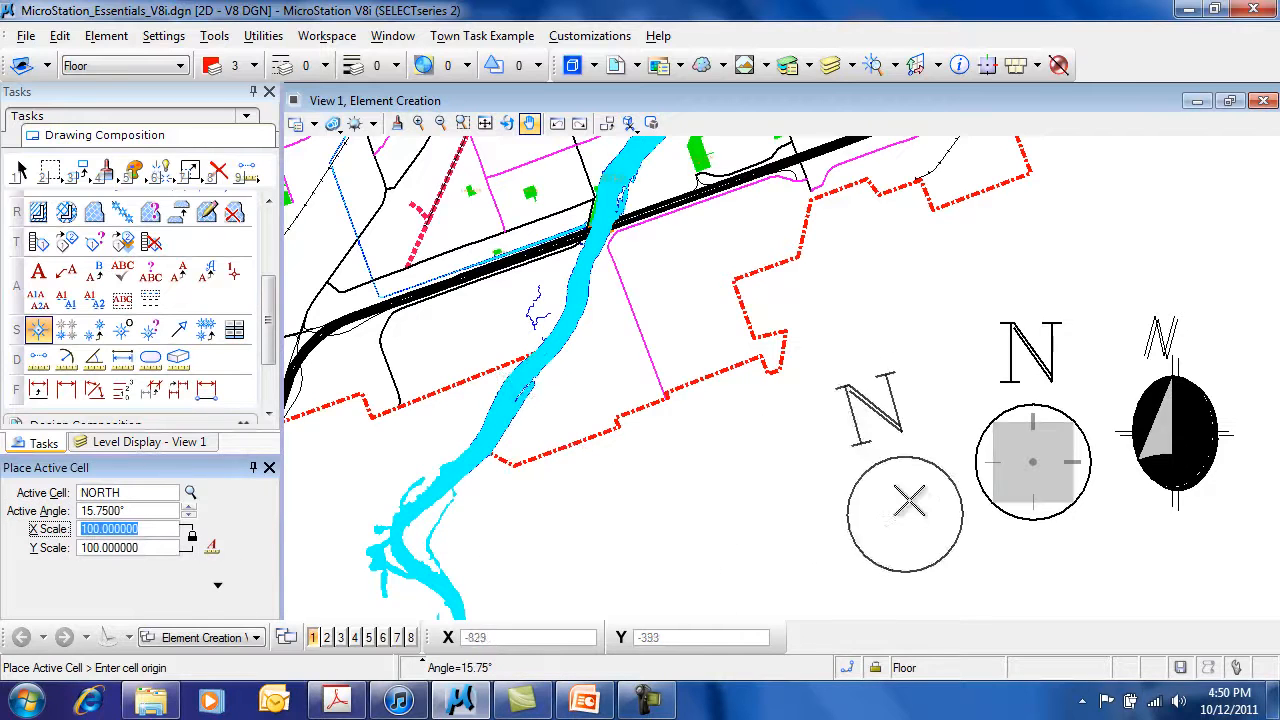
click(893, 488)
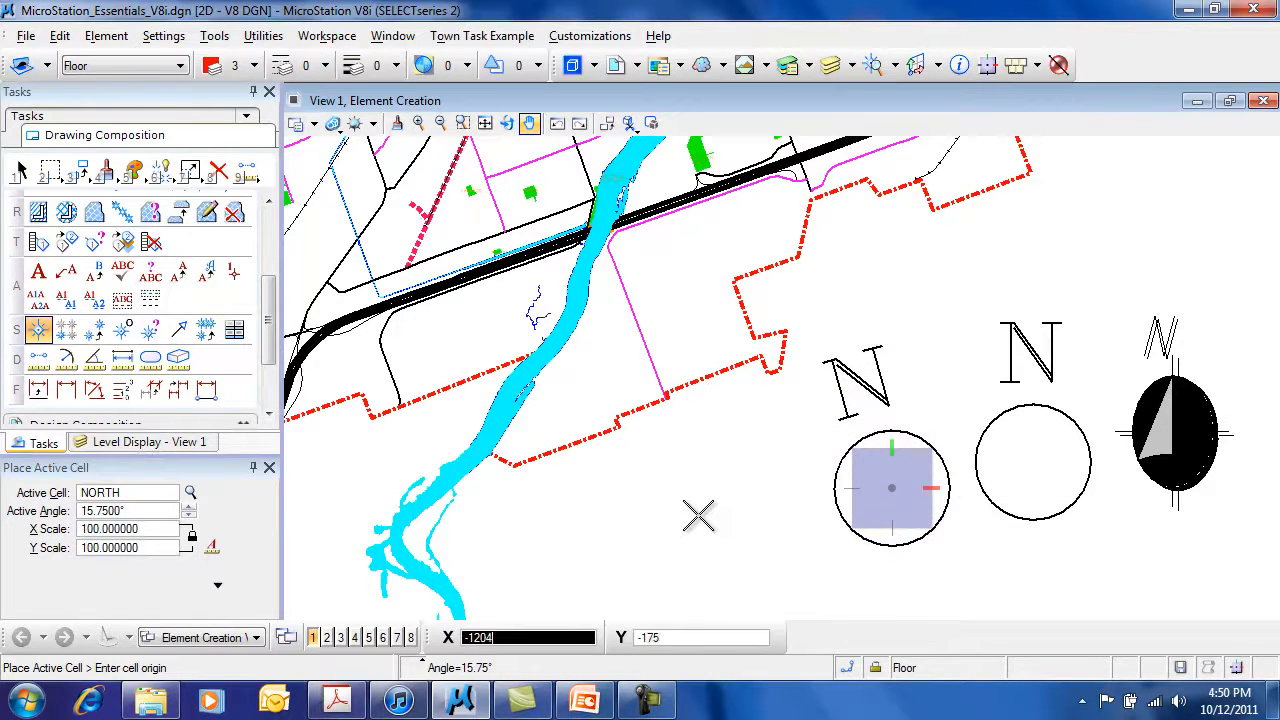
key(Escape)
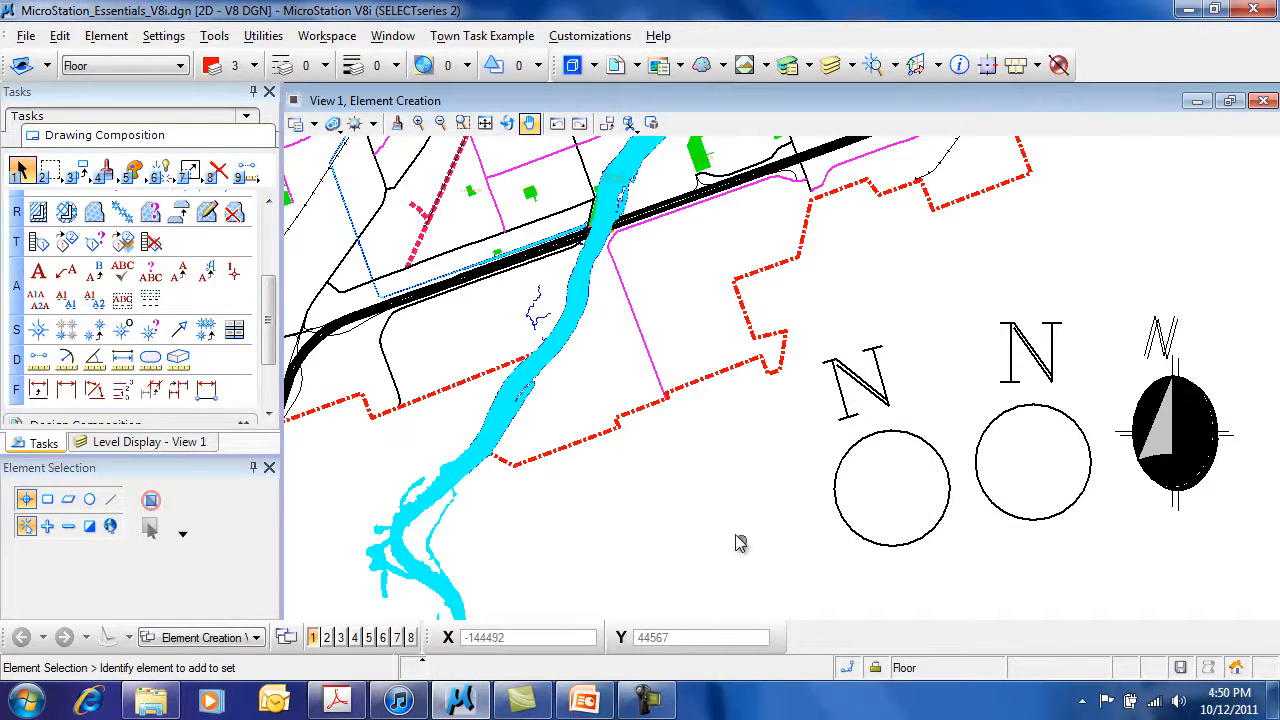
Reset the active angle for cell placement to 0° and leave the placement command
click(38, 330)
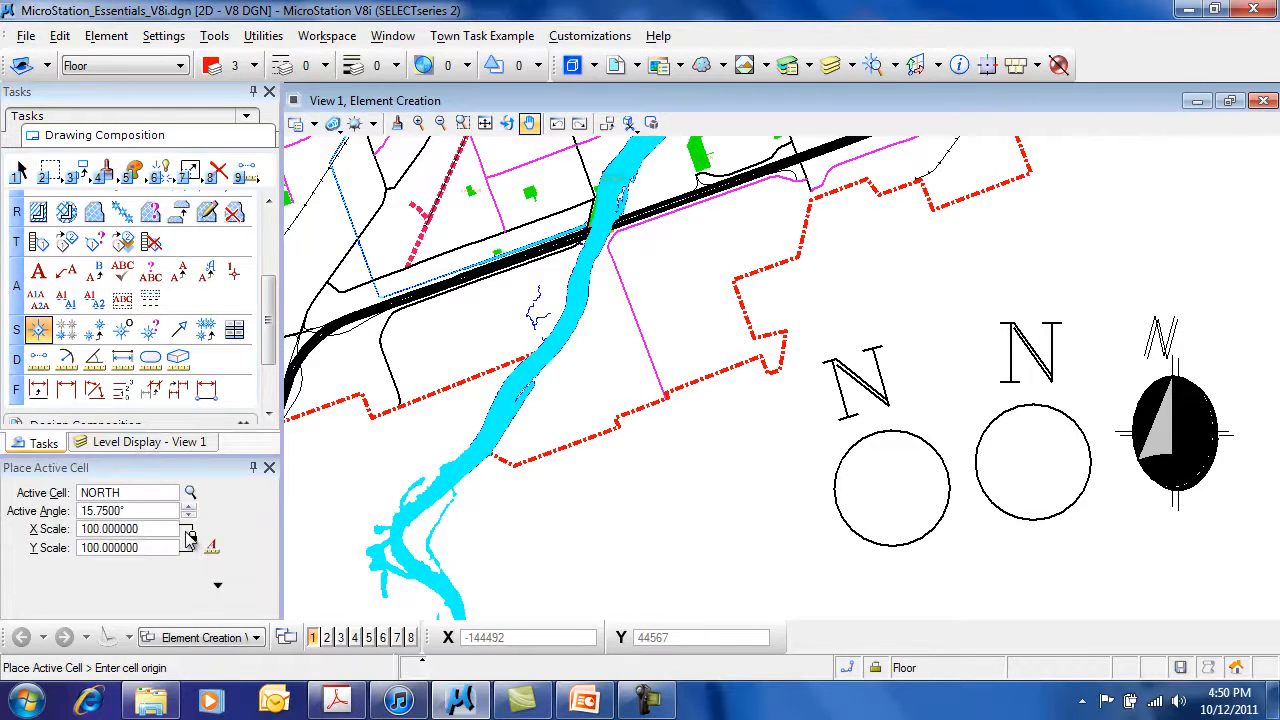
click(14, 512)
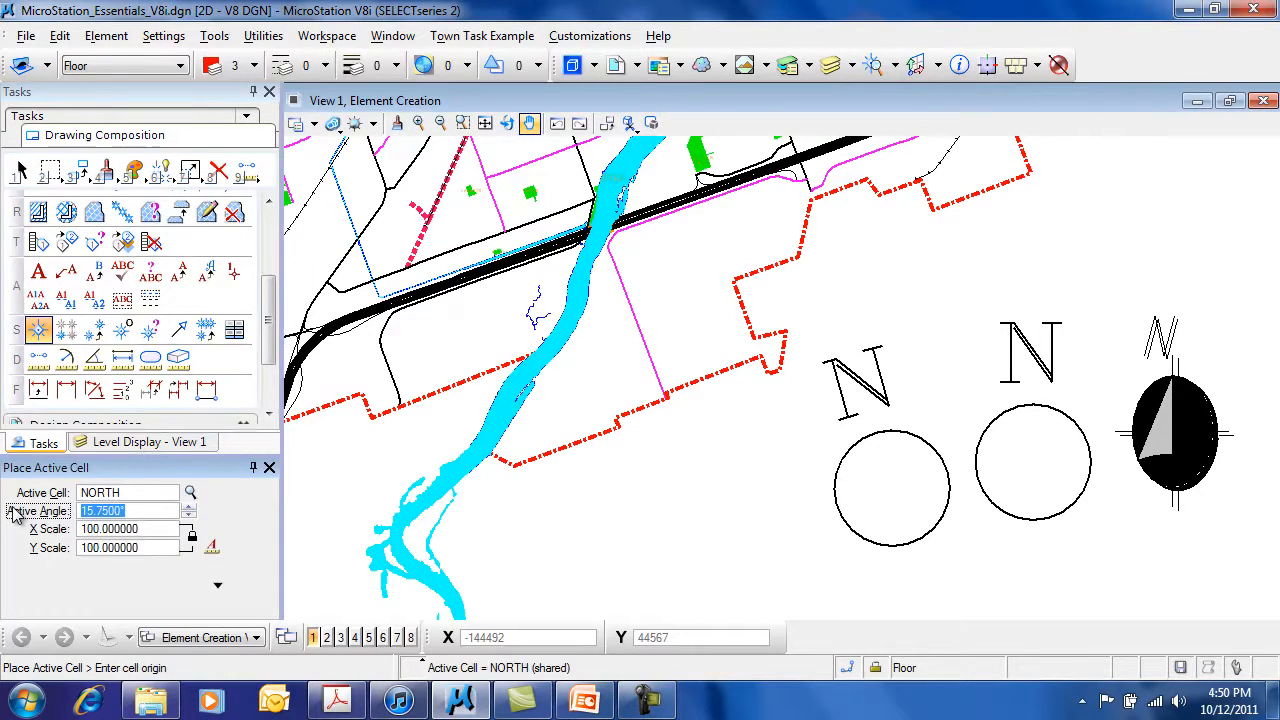
text(0)
key(Tab)
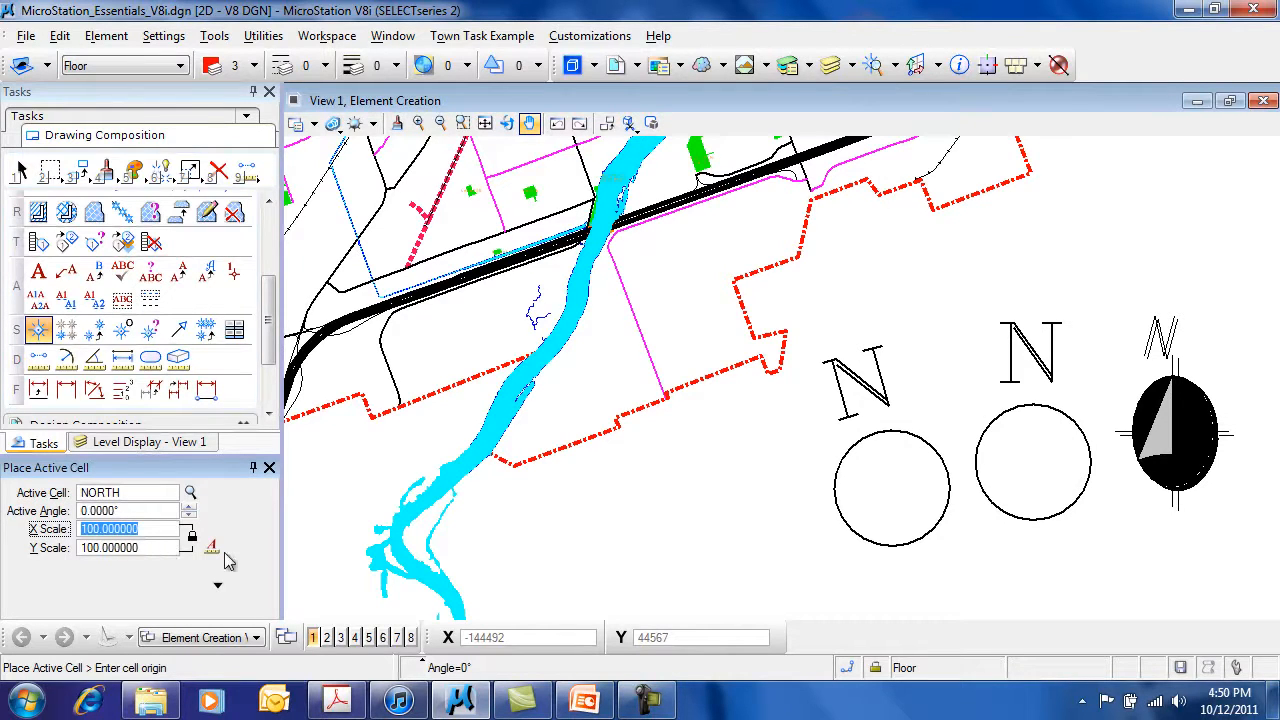
key(Escape)
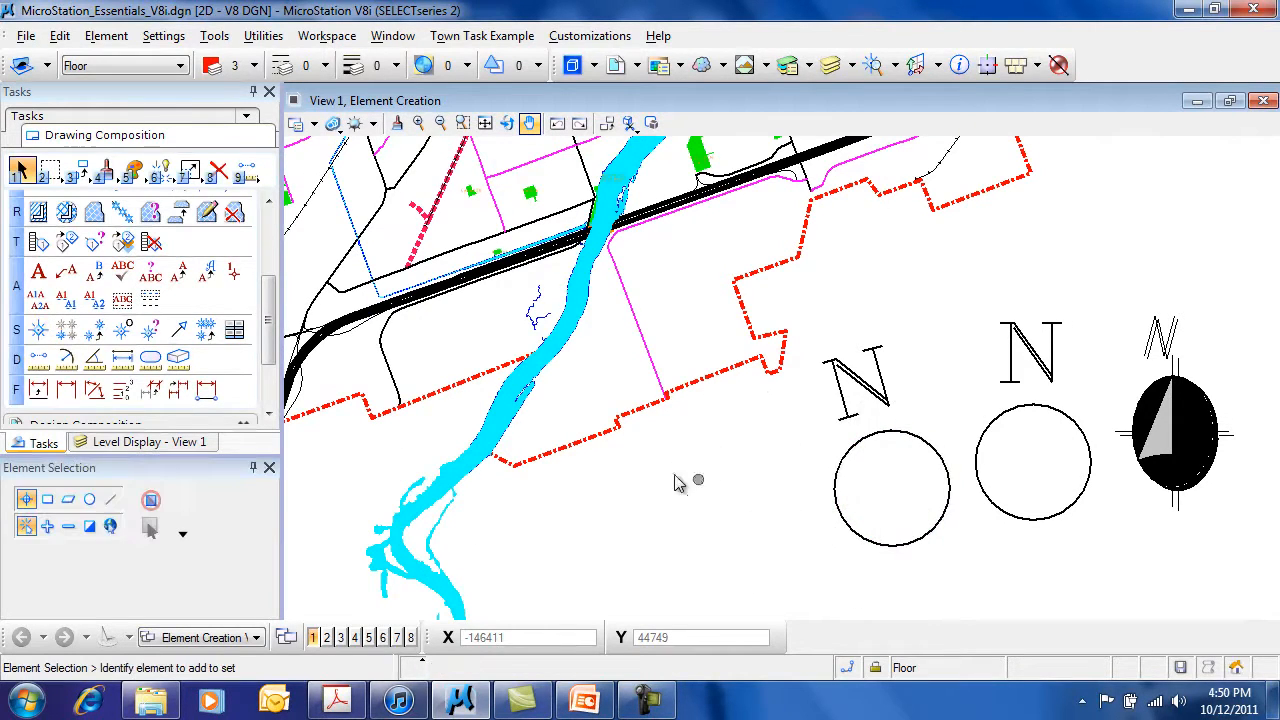
Delete both placed NORTH cells, the upright one and the rotated one
click(1040, 370)
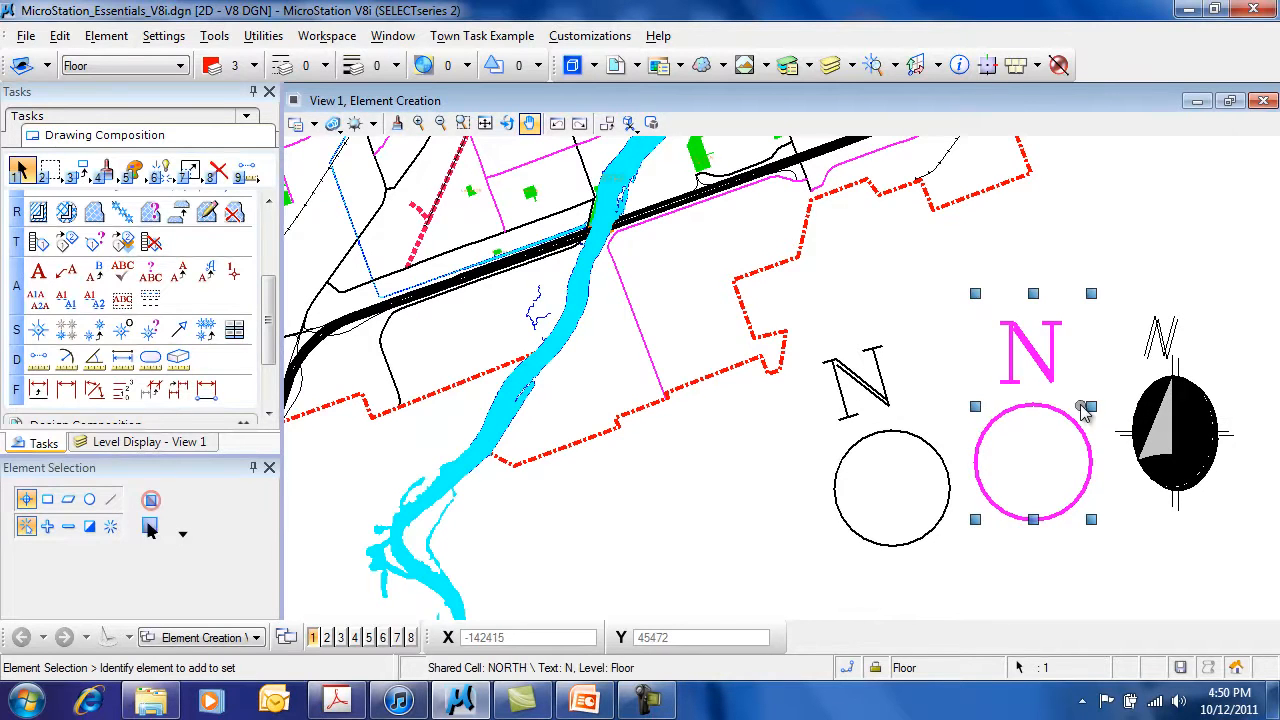
key(Delete)
click(894, 440)
key(Delete)
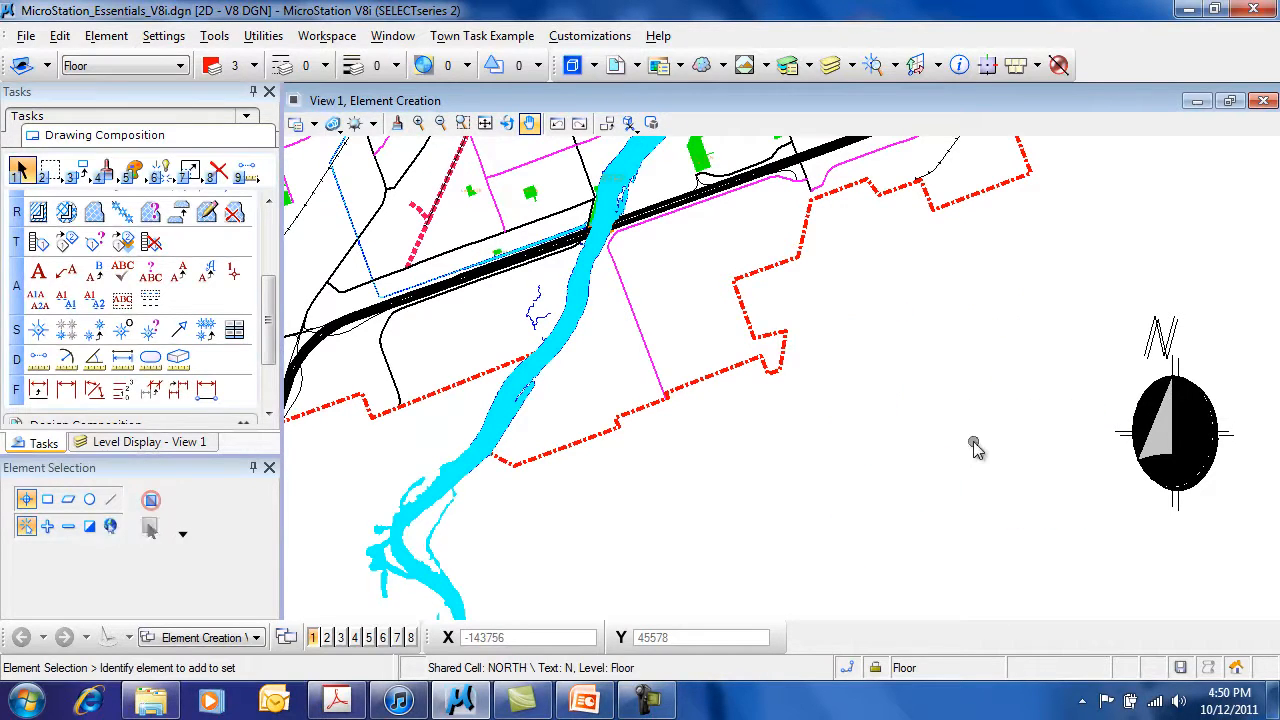
Restart Place Active Cell and expand its additional settings to examine True Scale, Relative, Mirror, Interactive and Flatten
click(38, 329)
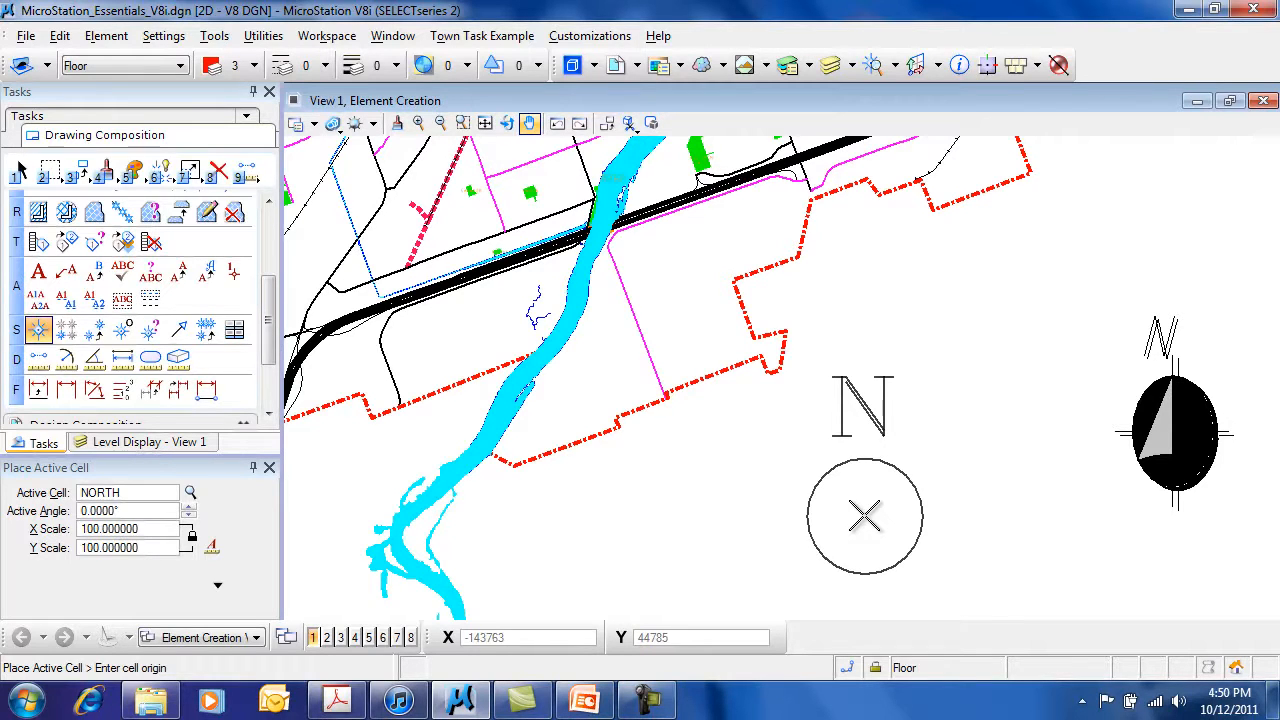
click(218, 588)
drag(269, 529, 272, 556)
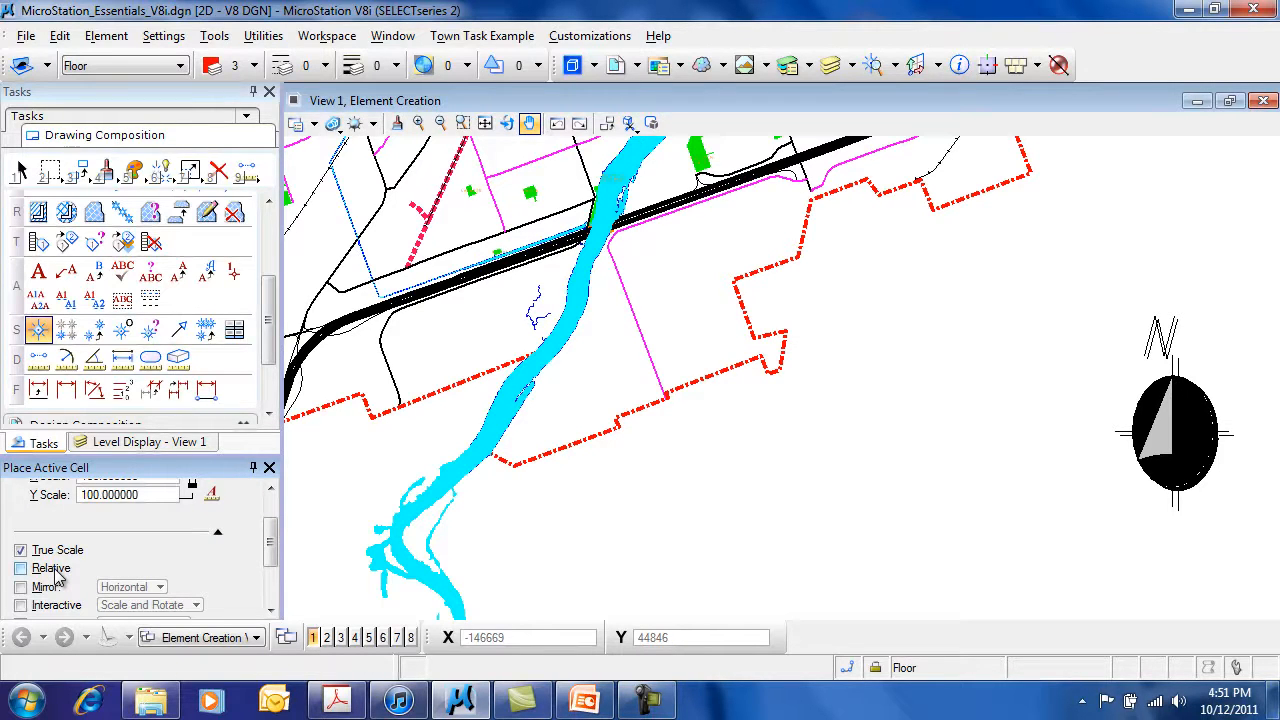
drag(271, 543, 249, 558)
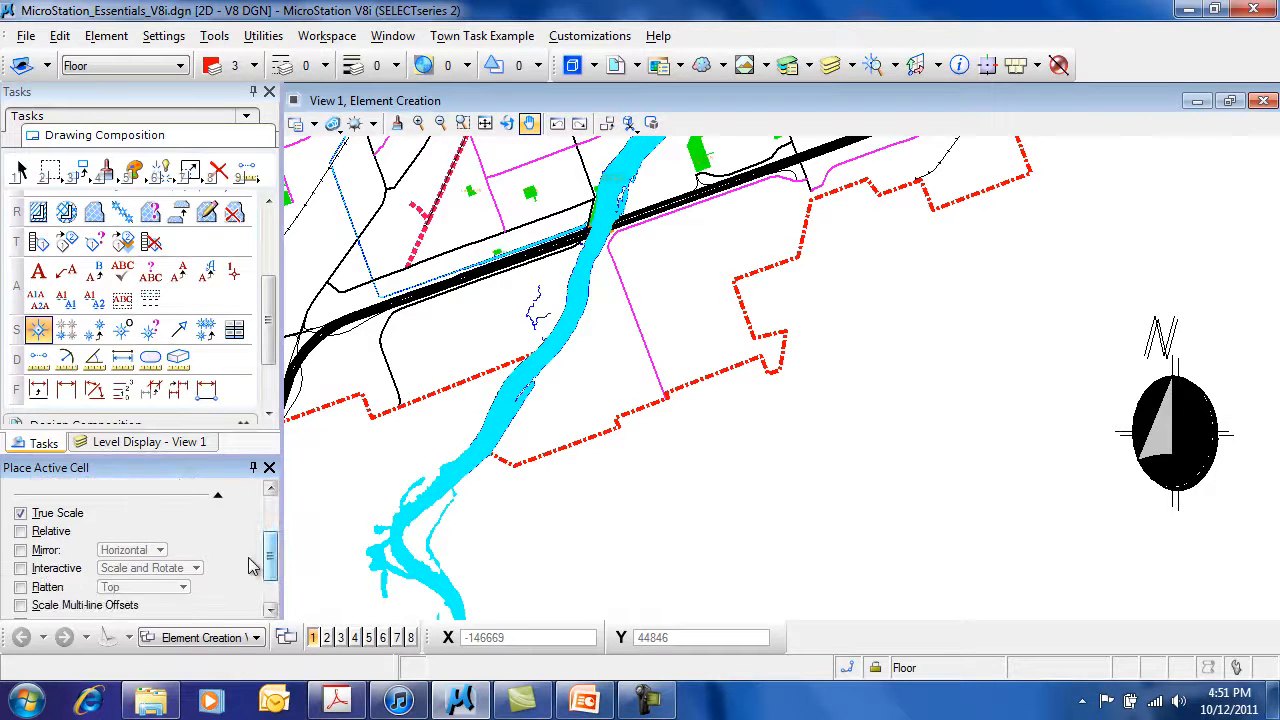
Turn on mirroring for the NORTH cell, preview it with Horizontal and Vertical, and switch mirroring off
click(42, 553)
click(160, 550)
click(152, 550)
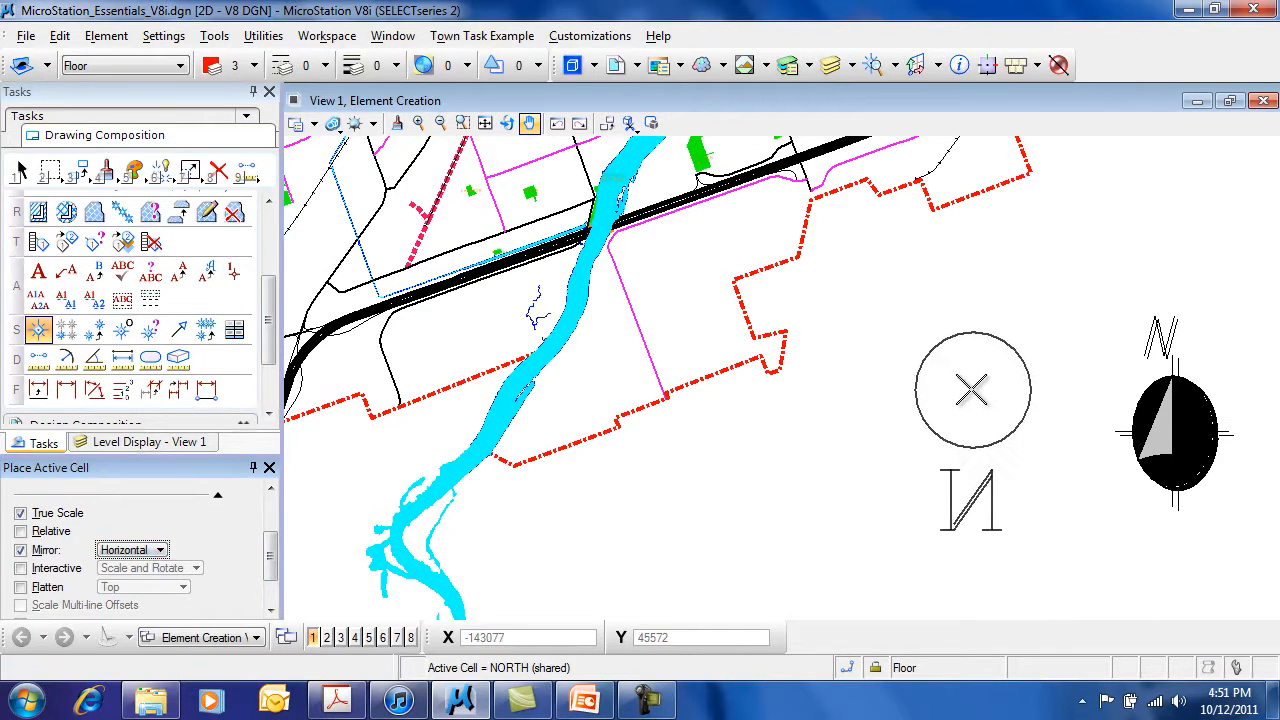
click(140, 550)
click(135, 568)
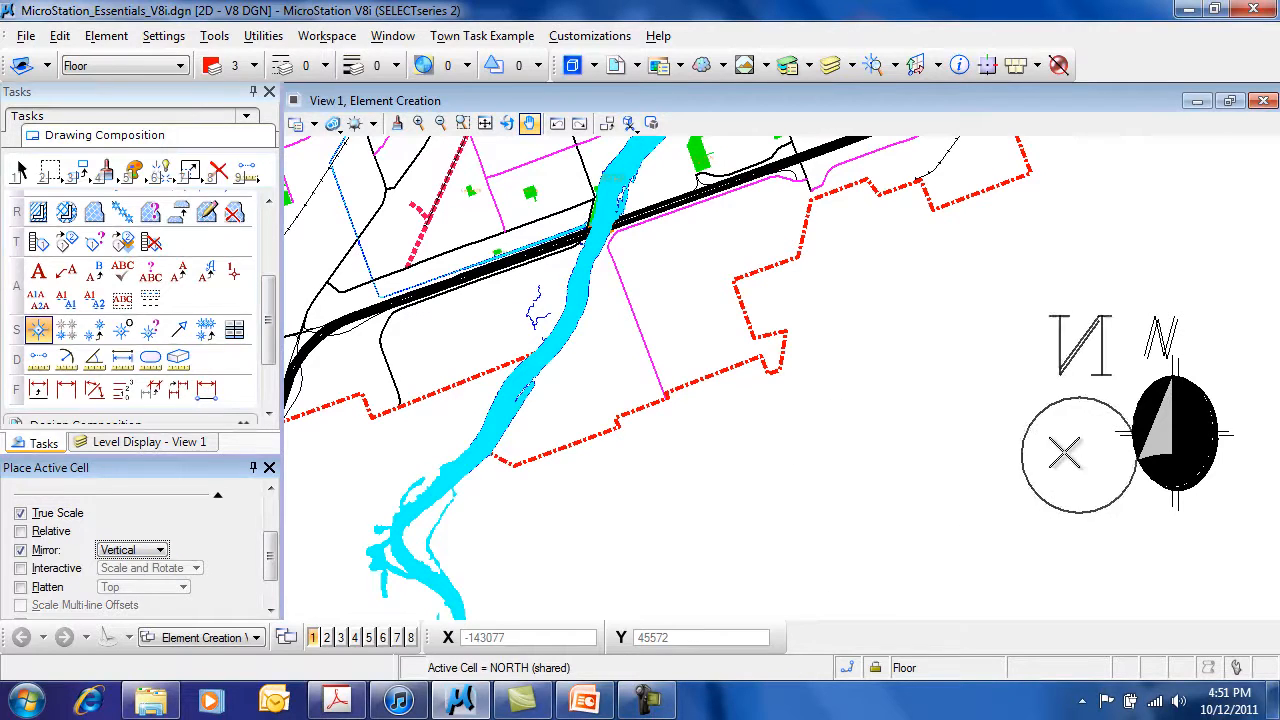
click(20, 550)
Place a stretched, rotated NORTH cell southeast of the map using Interactive placement with Scale and Rotate, and turn Interactive off
click(20, 568)
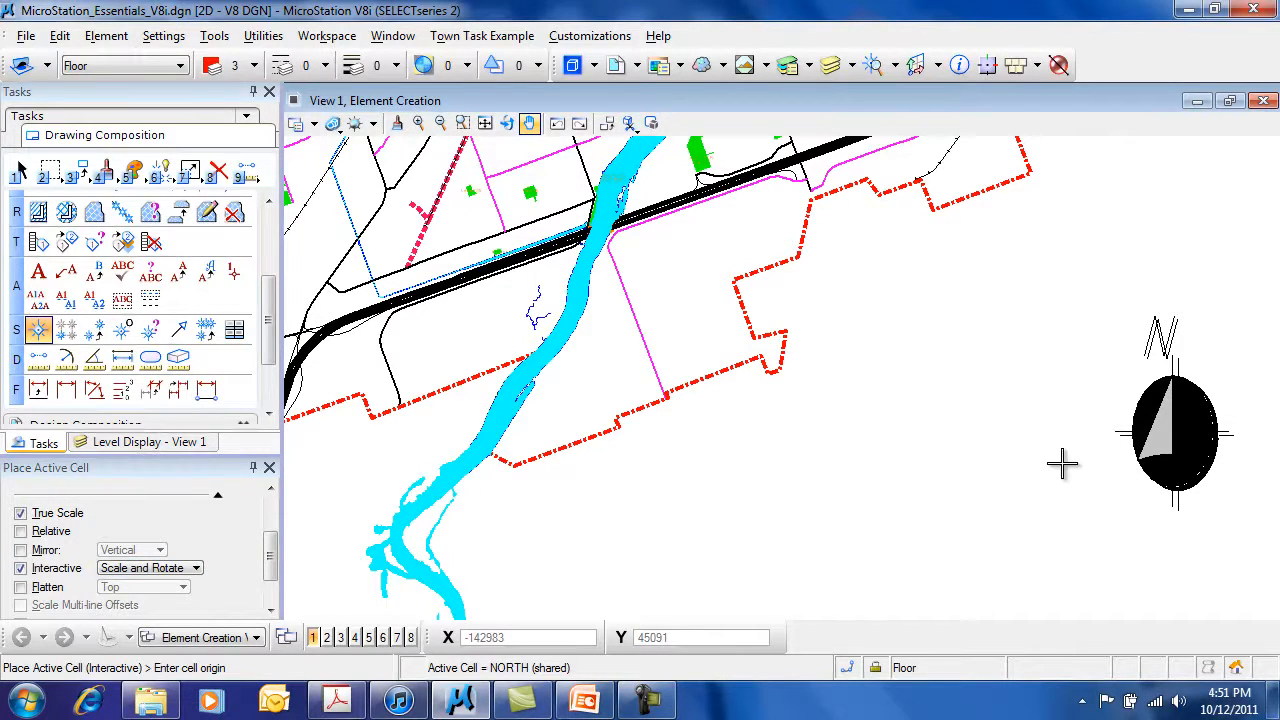
click(912, 515)
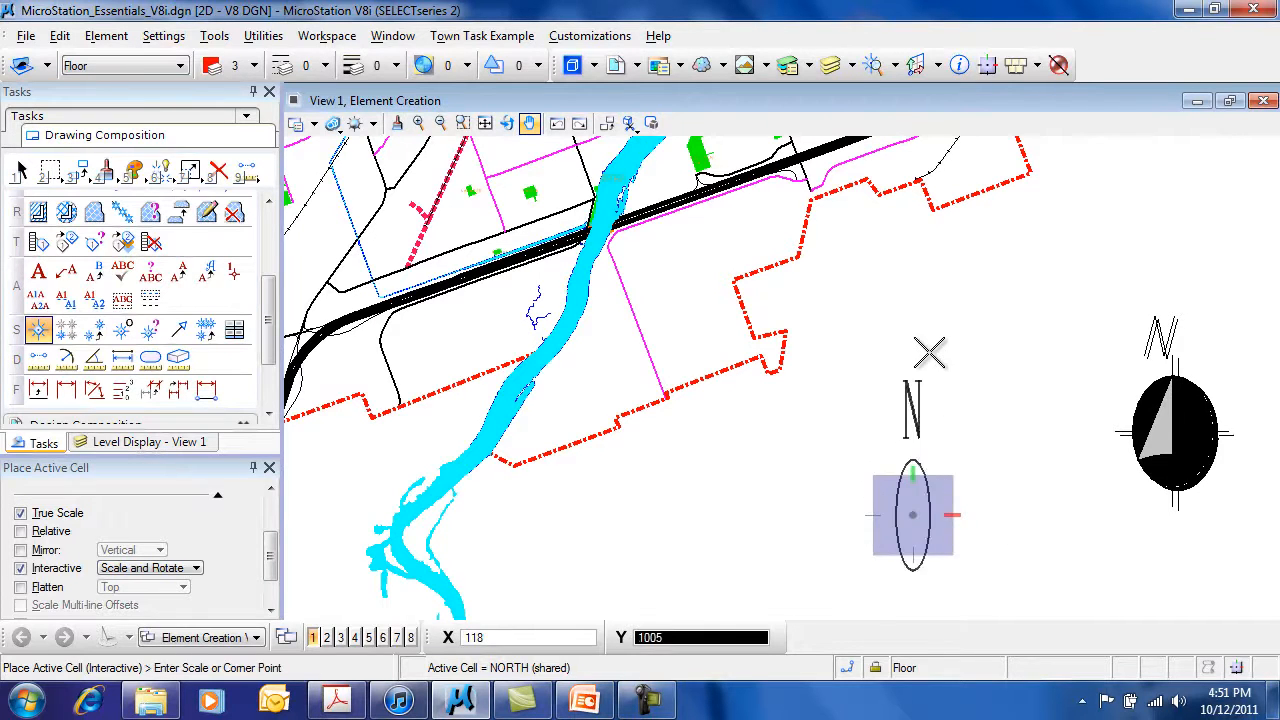
click(1035, 392)
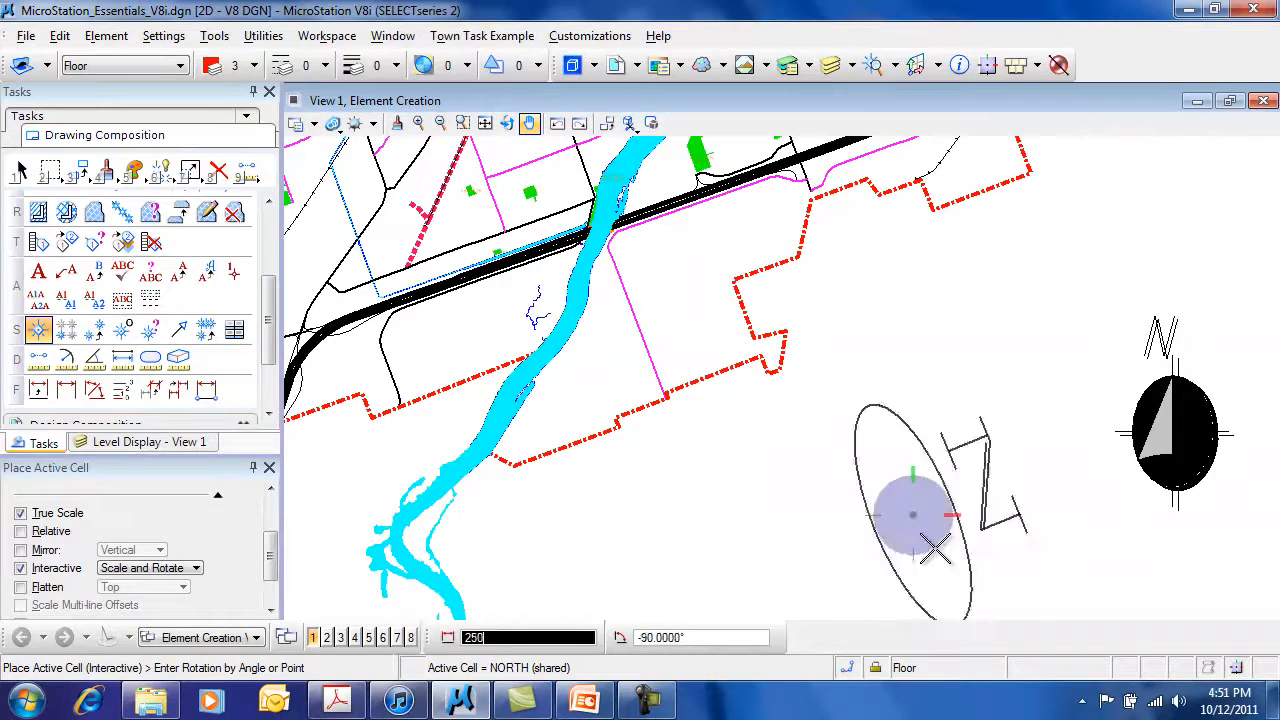
click(975, 540)
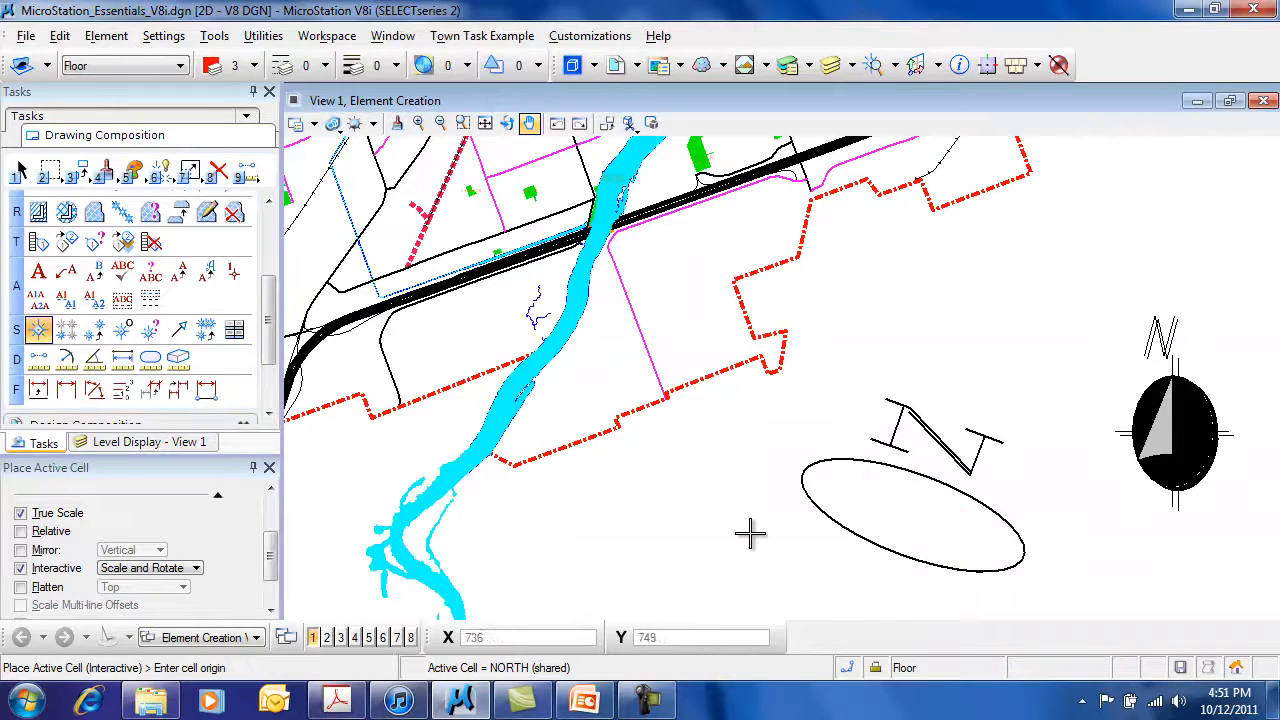
click(21, 568)
Turn on Flatten with the Top option, look through the remaining placement settings, and leave the placement command
click(21, 587)
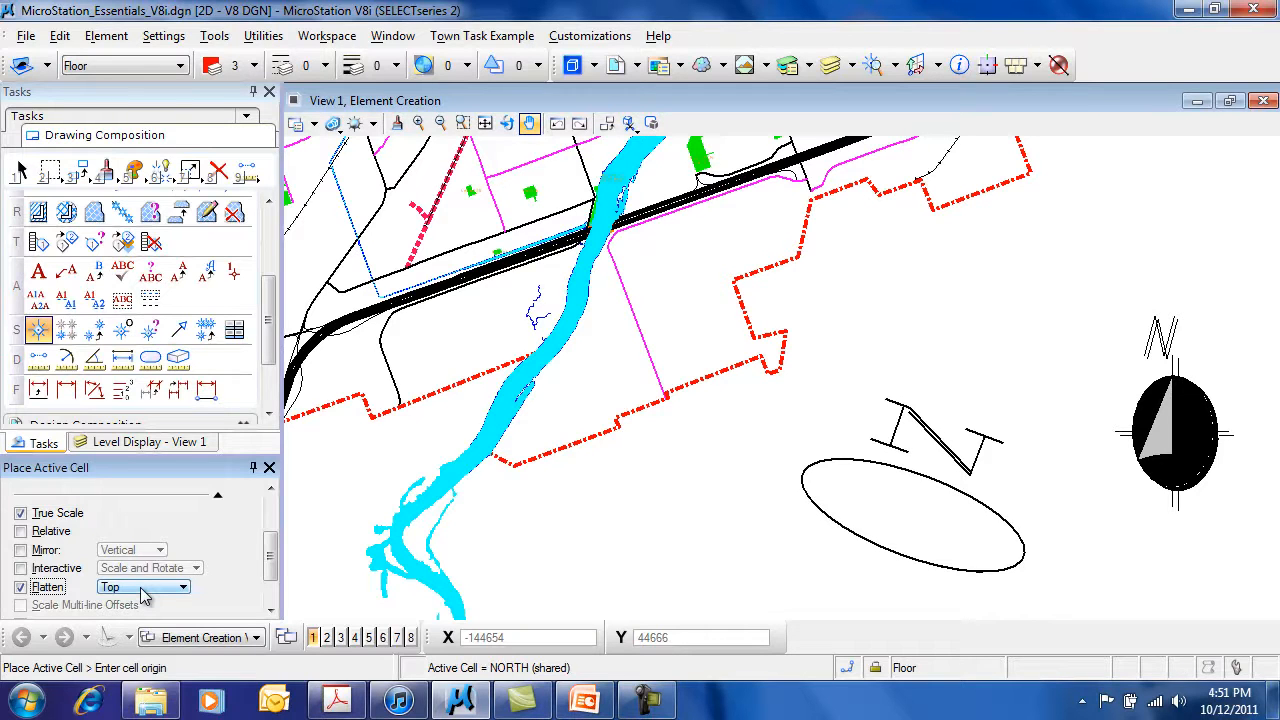
scroll(275, 567, down, 1)
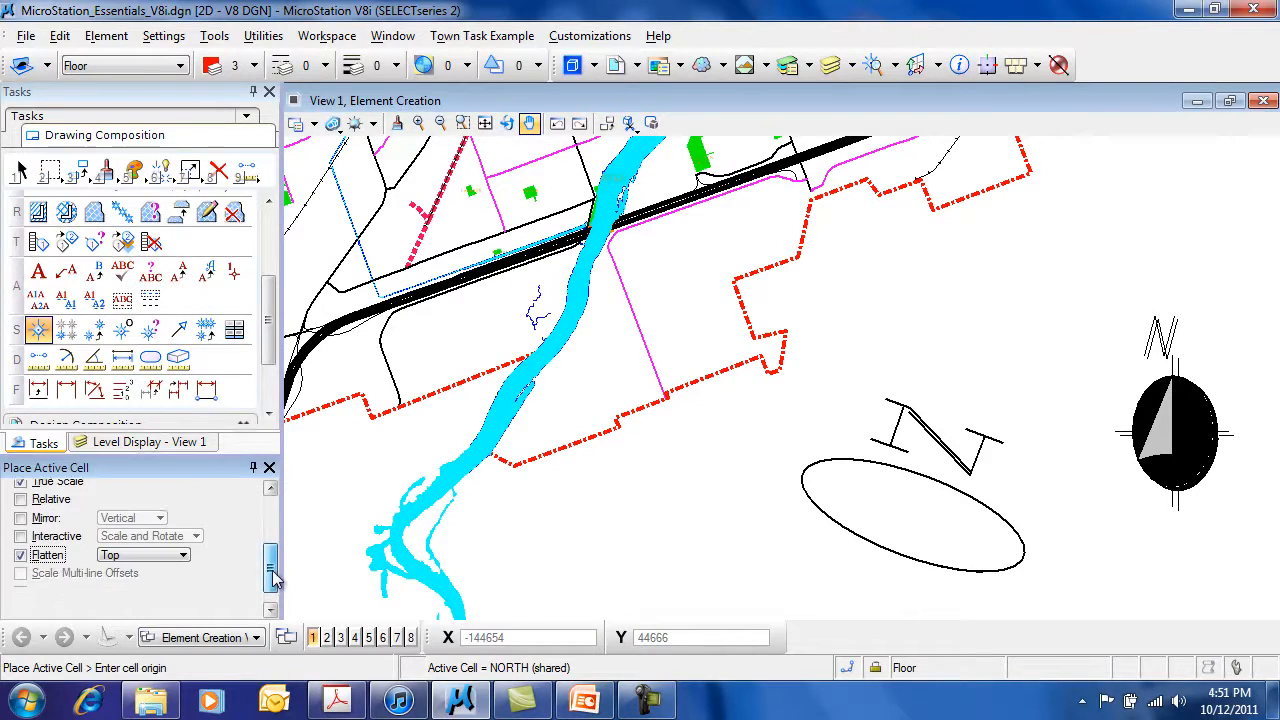
scroll(268, 585, down, 1)
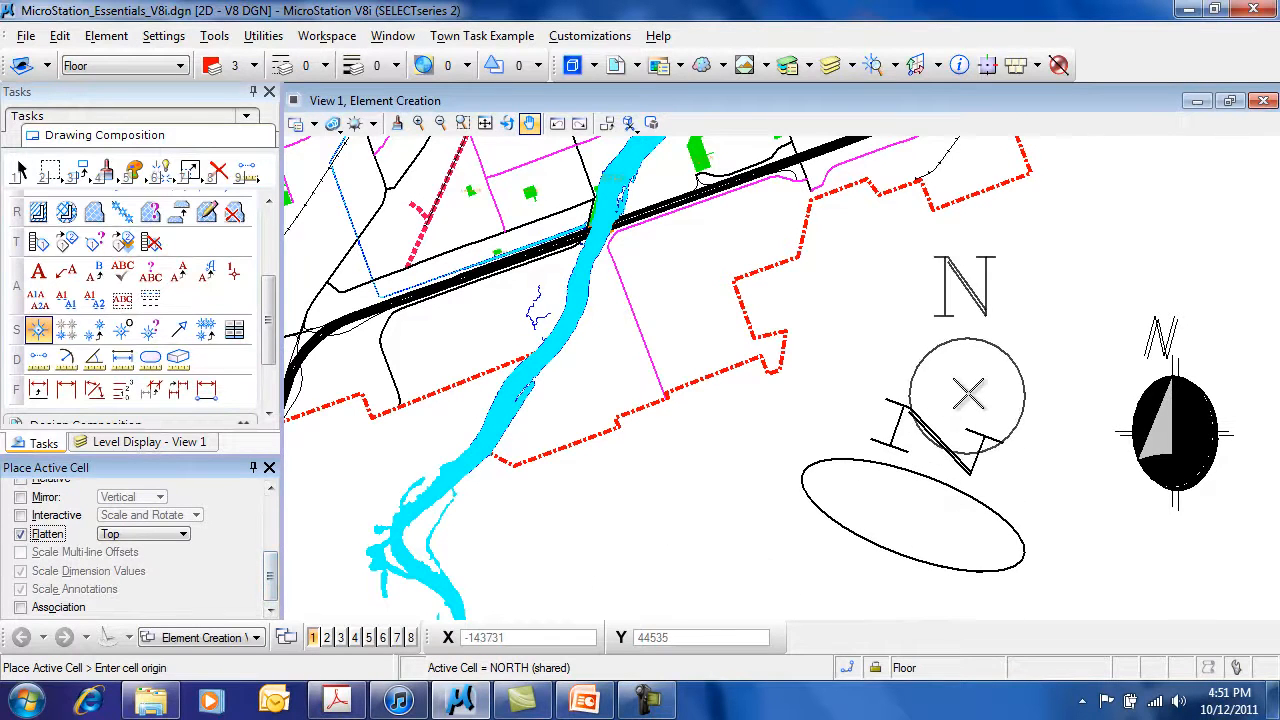
key(Escape)
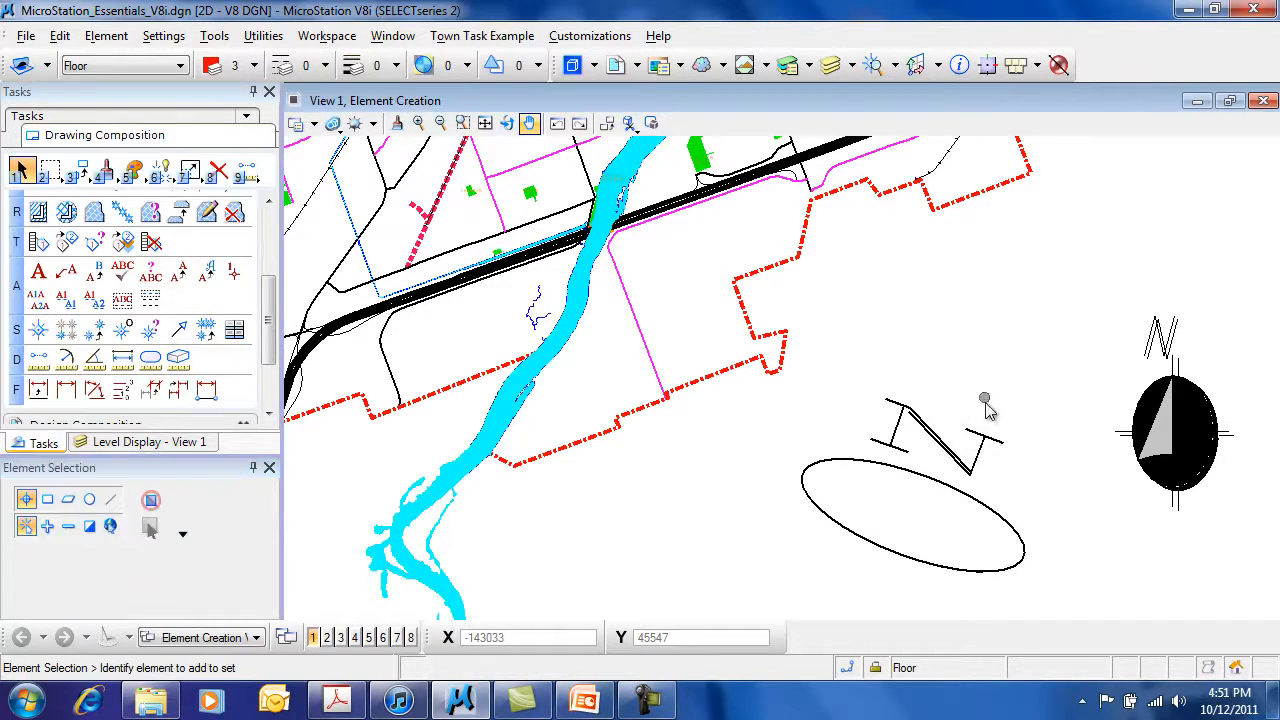
Delete the stretched and rotated NORTH cell
click(218, 172)
click(872, 446)
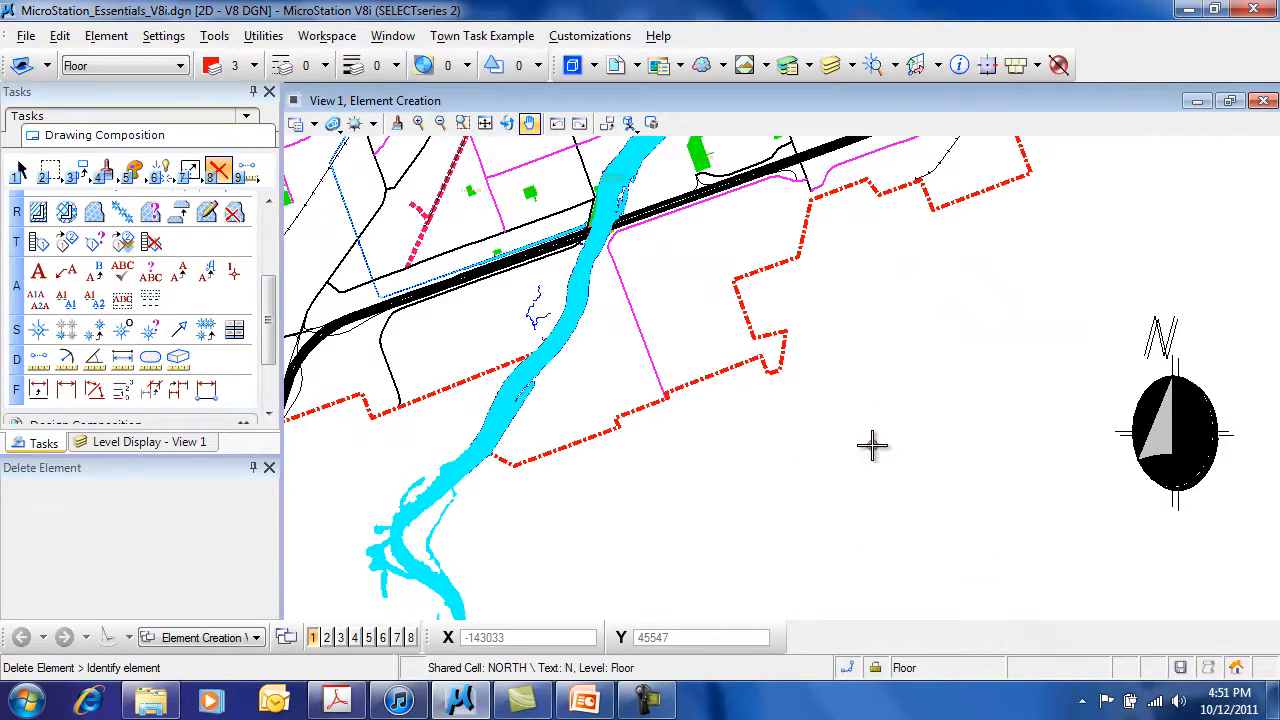
Restart Place Active Cell, examine the multi-line offset, dimension value, annotation and association settings, and leave the command
click(39, 335)
drag(270, 525, 270, 599)
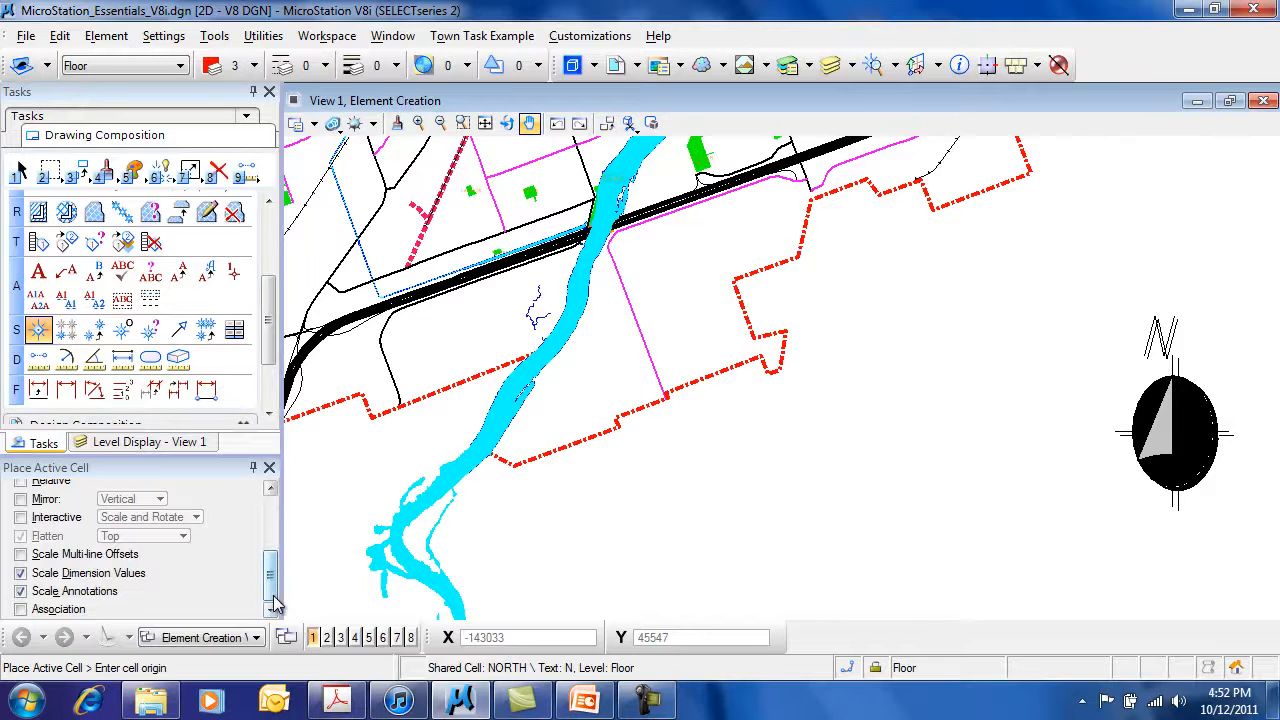
key(Escape)
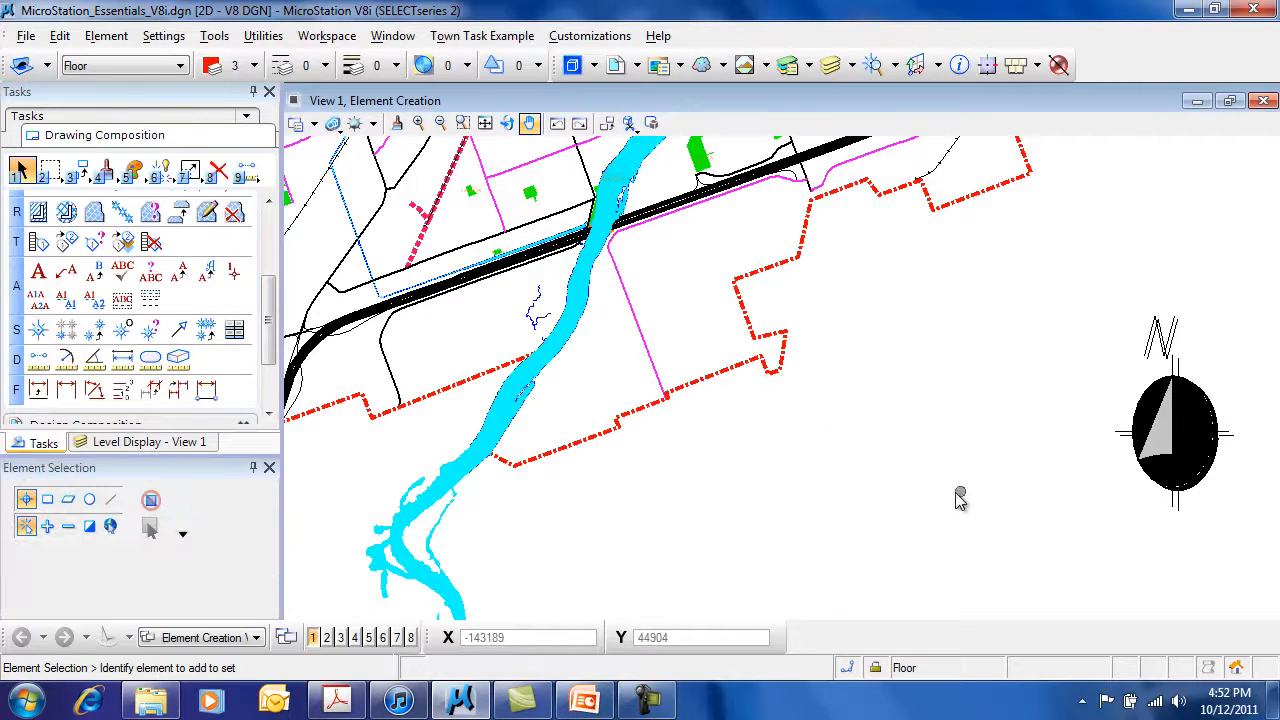
Restart Place Active Cell, make Door Label from the Building.cel library the active placement cell, and close the library
click(38, 329)
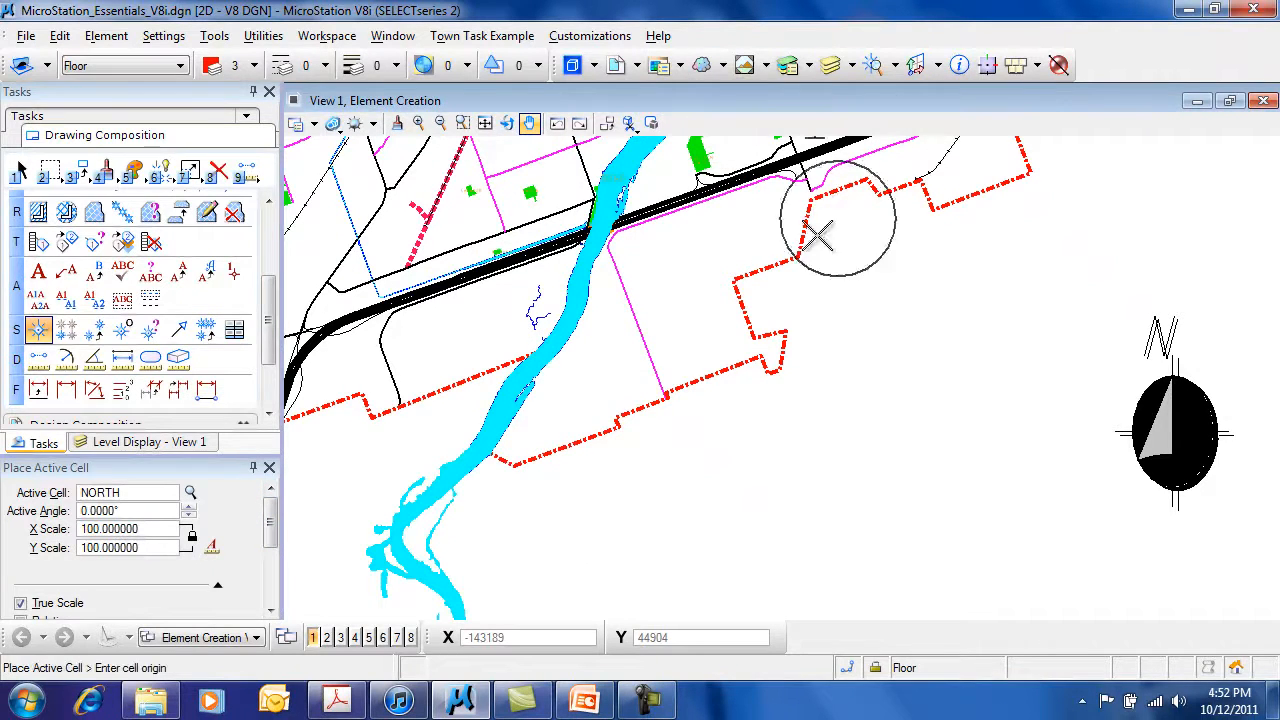
click(874, 66)
drag(555, 180, 653, 194)
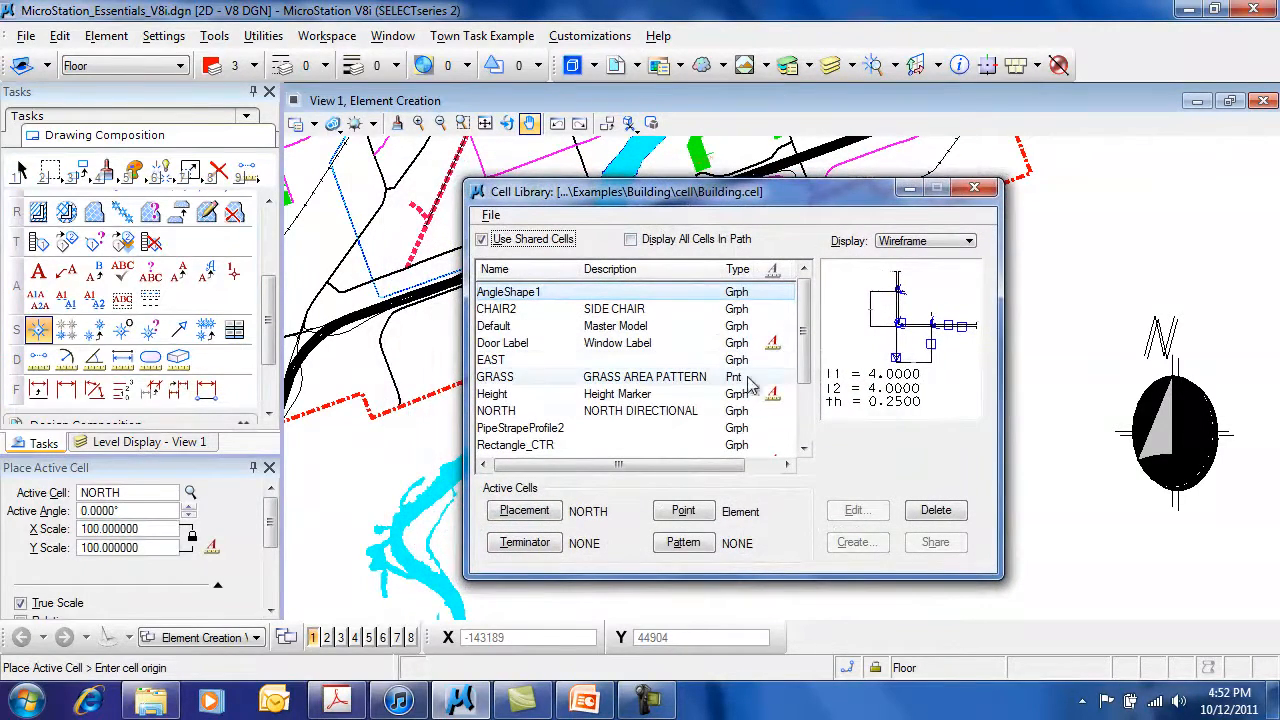
mouse_move(807, 334)
mouse_down()
mouse_move(807, 380)
mouse_move(807, 343)
mouse_up()
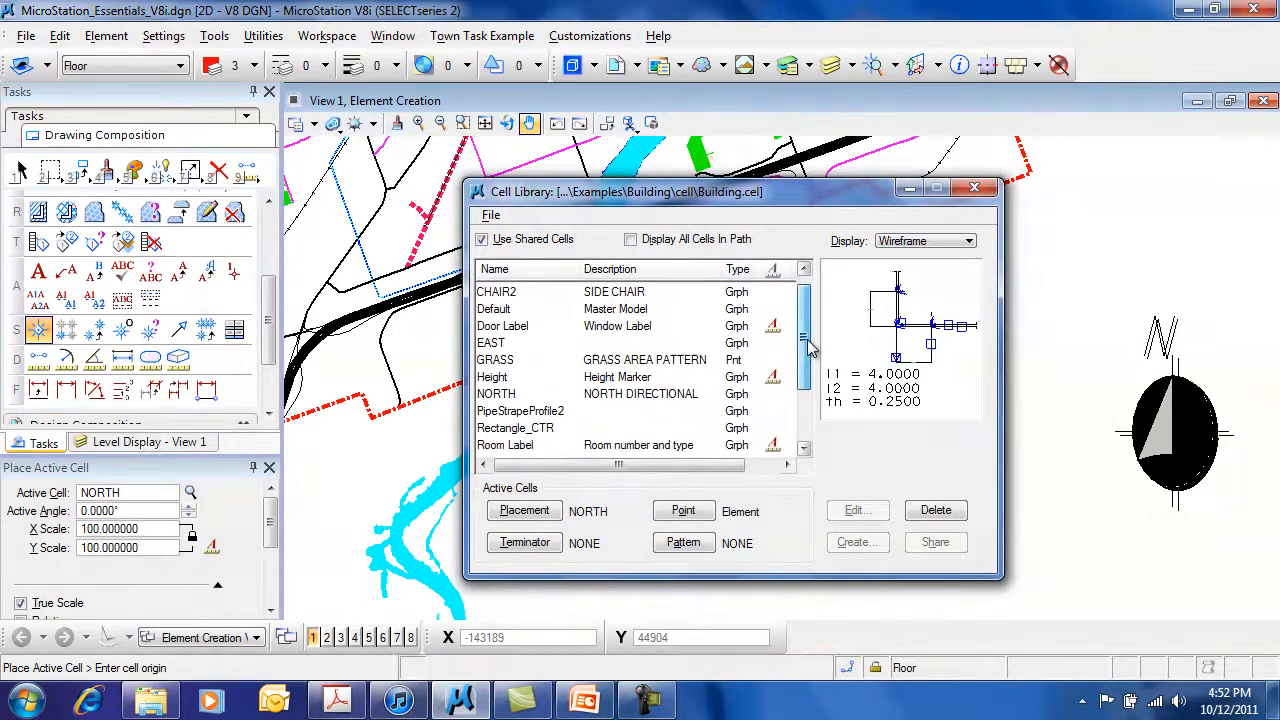
double_click(524, 330)
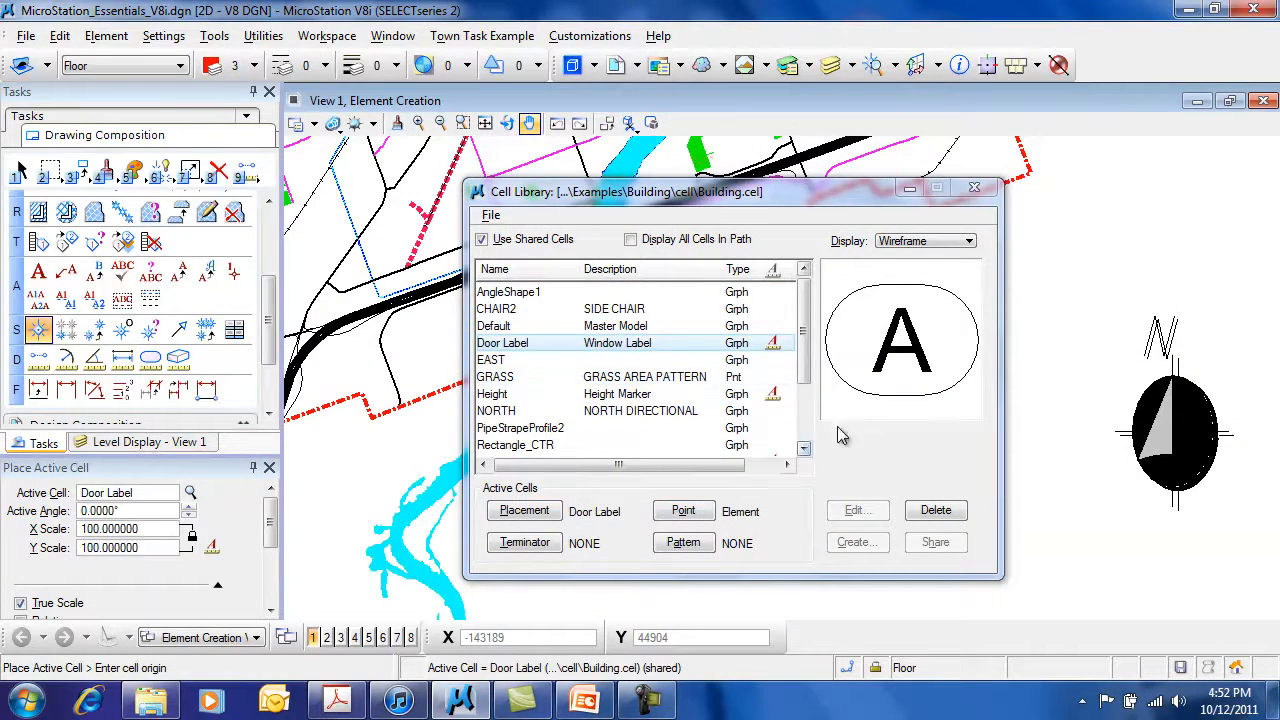
click(974, 188)
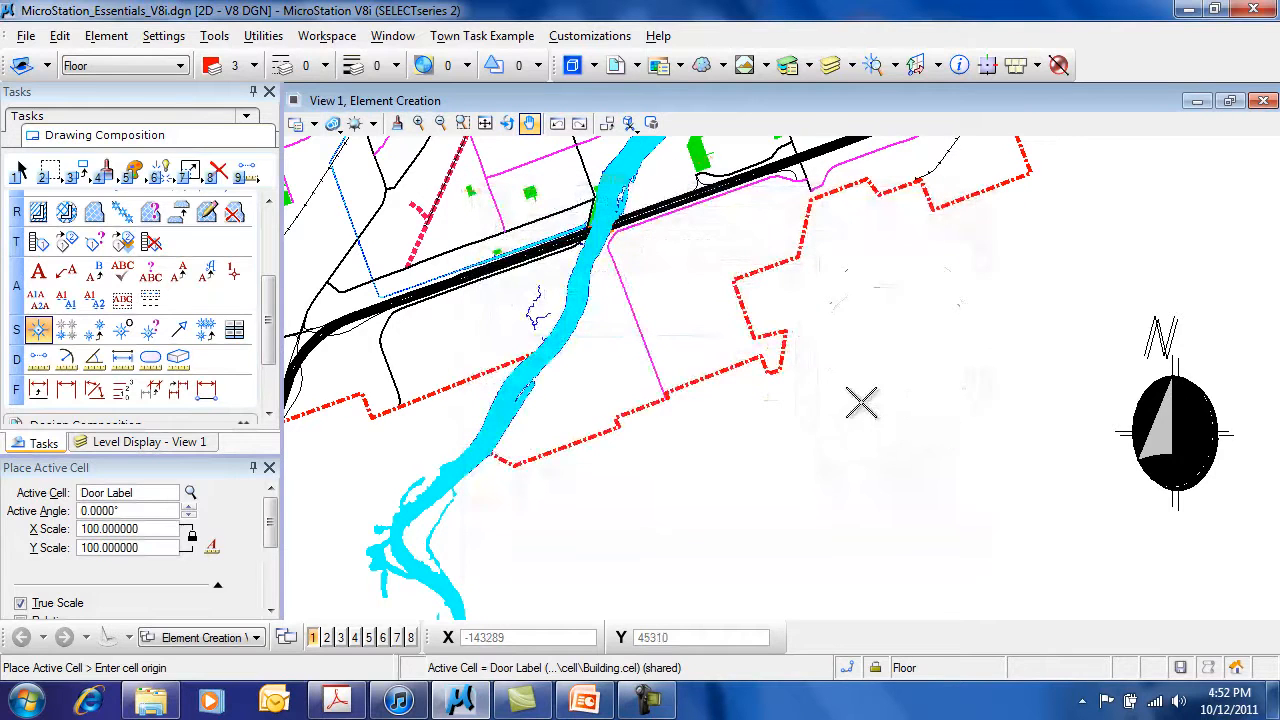
Turn on annotation scale while previewing the Door Label cell, leave the placement command, and fit the whole map in the view
scroll(849, 393, up, 5)
scroll(849, 393, up, 5)
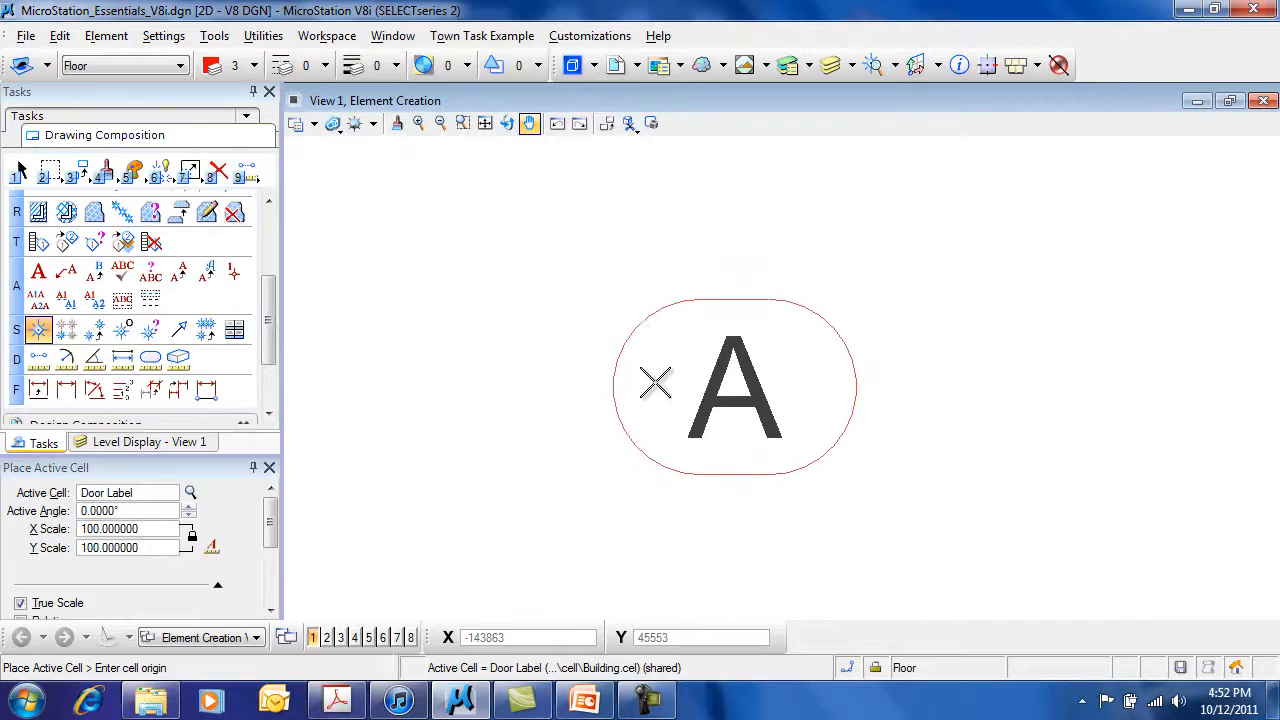
click(215, 547)
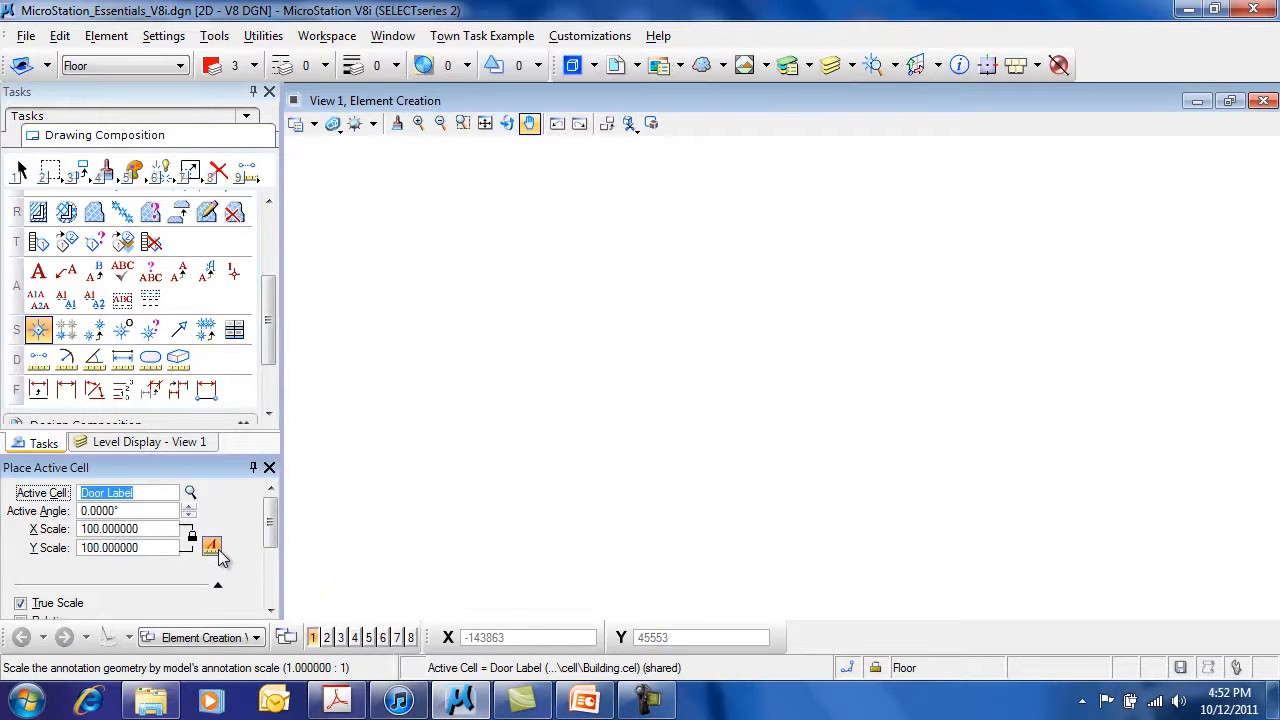
scroll(728, 367, down, 3)
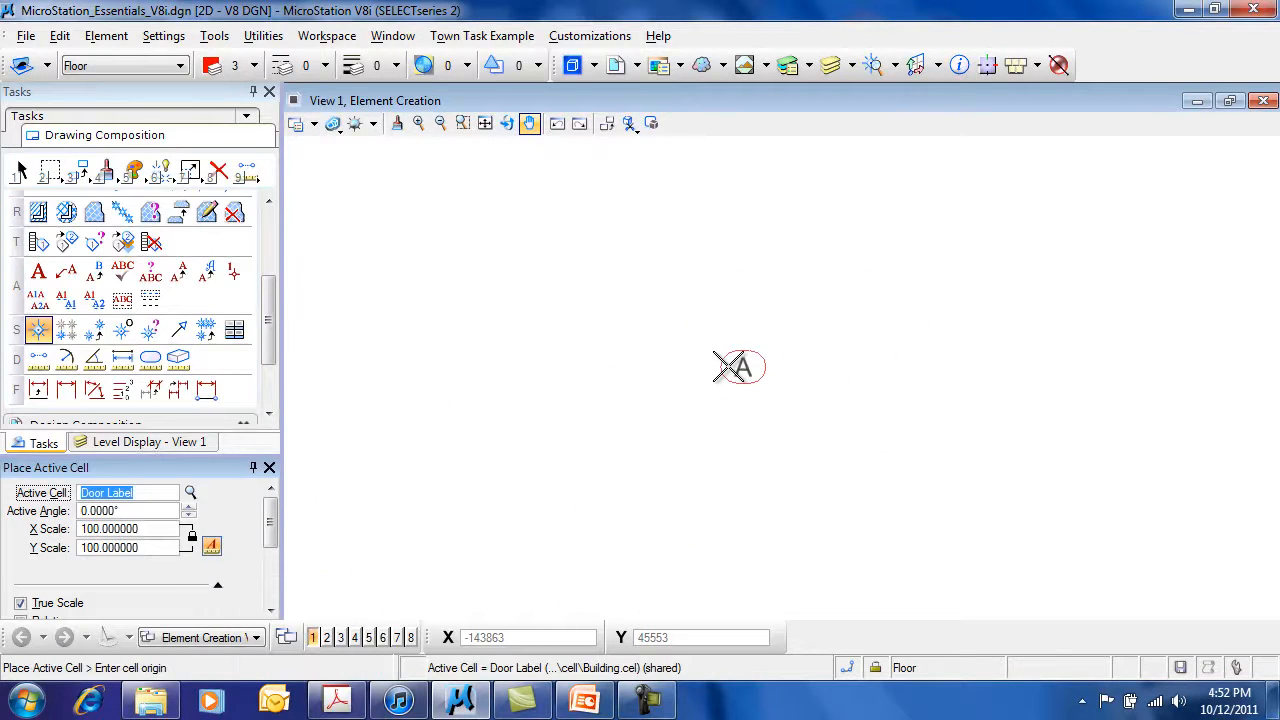
scroll(728, 367, up, 3)
key(Escape)
middle_click(728, 366)
middle_click(730, 364)
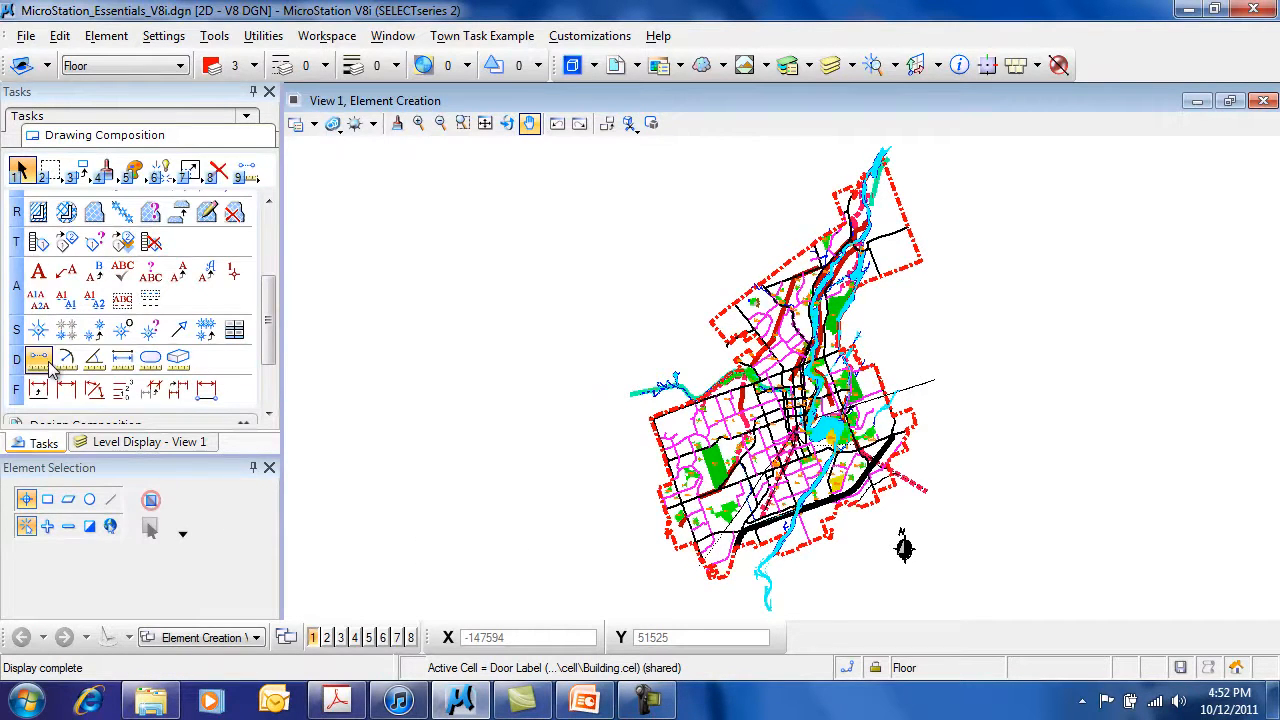
Restart Place Active Cell, make NORTH the active placement cell from the cell library, and close the library
click(38, 329)
click(190, 493)
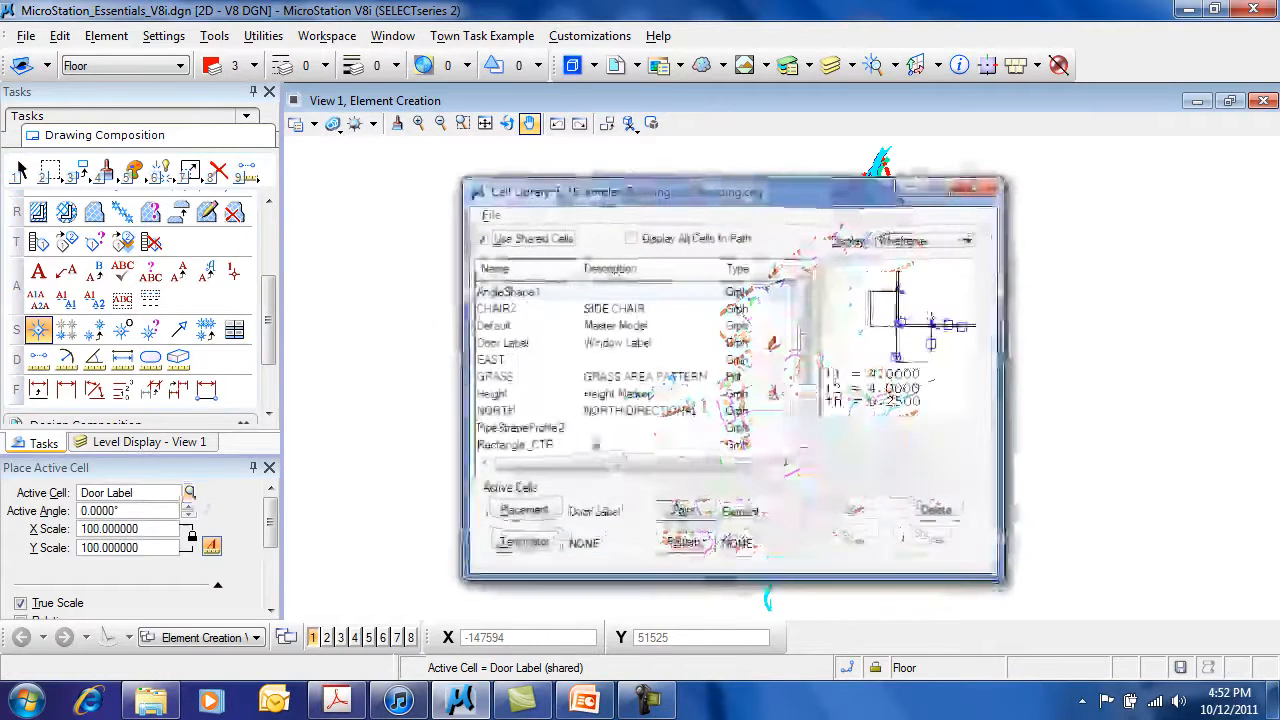
click(530, 411)
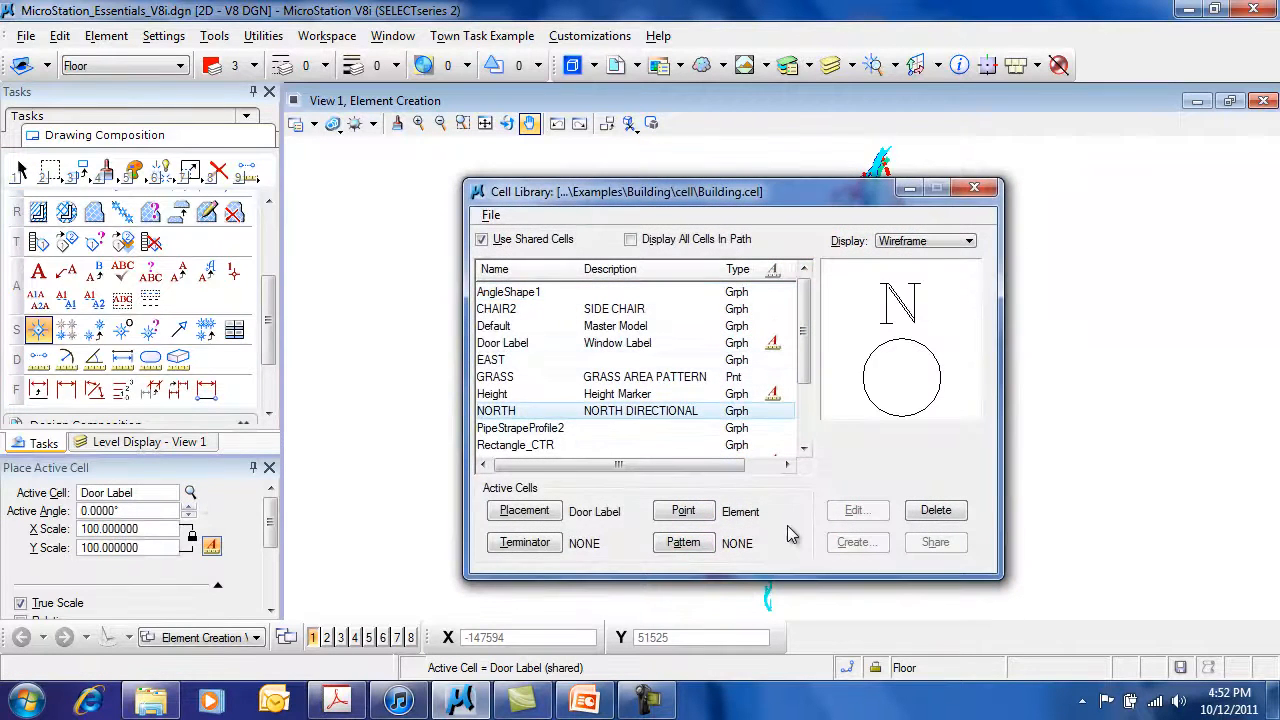
click(523, 514)
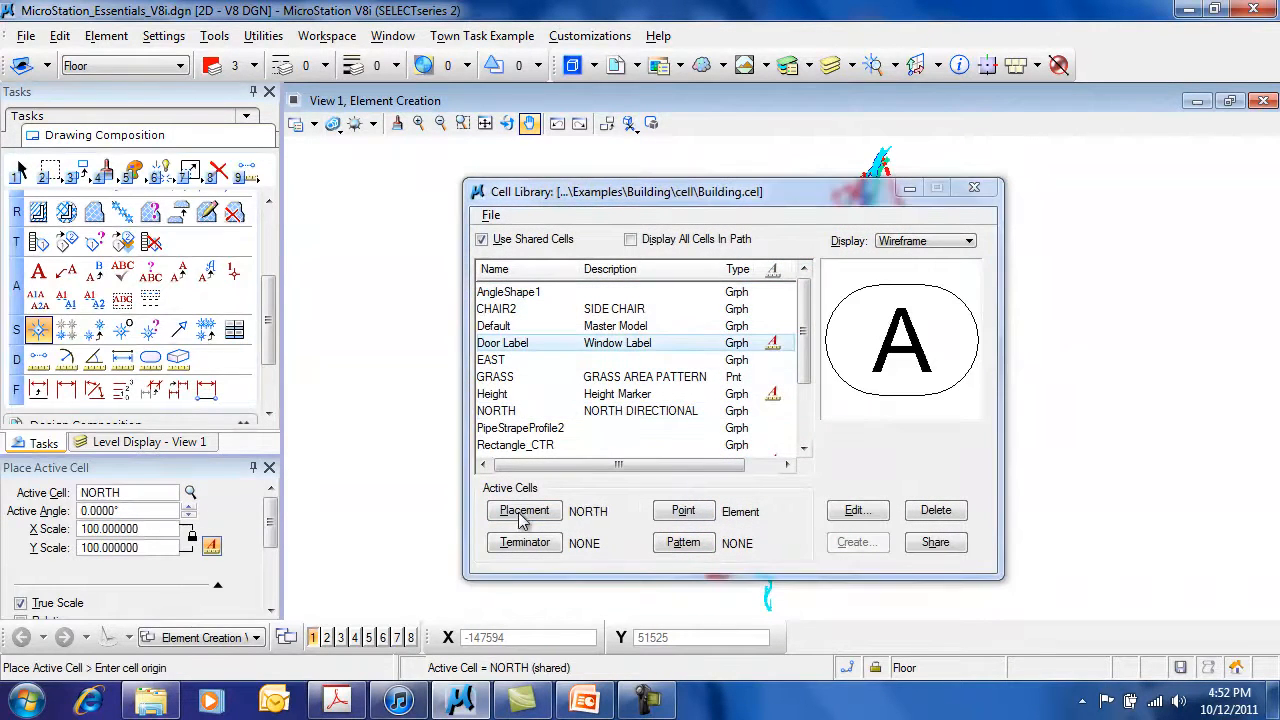
click(974, 187)
Place one NORTH cell just east of the existing north arrow and leave the placement command
scroll(944, 555, up, 4)
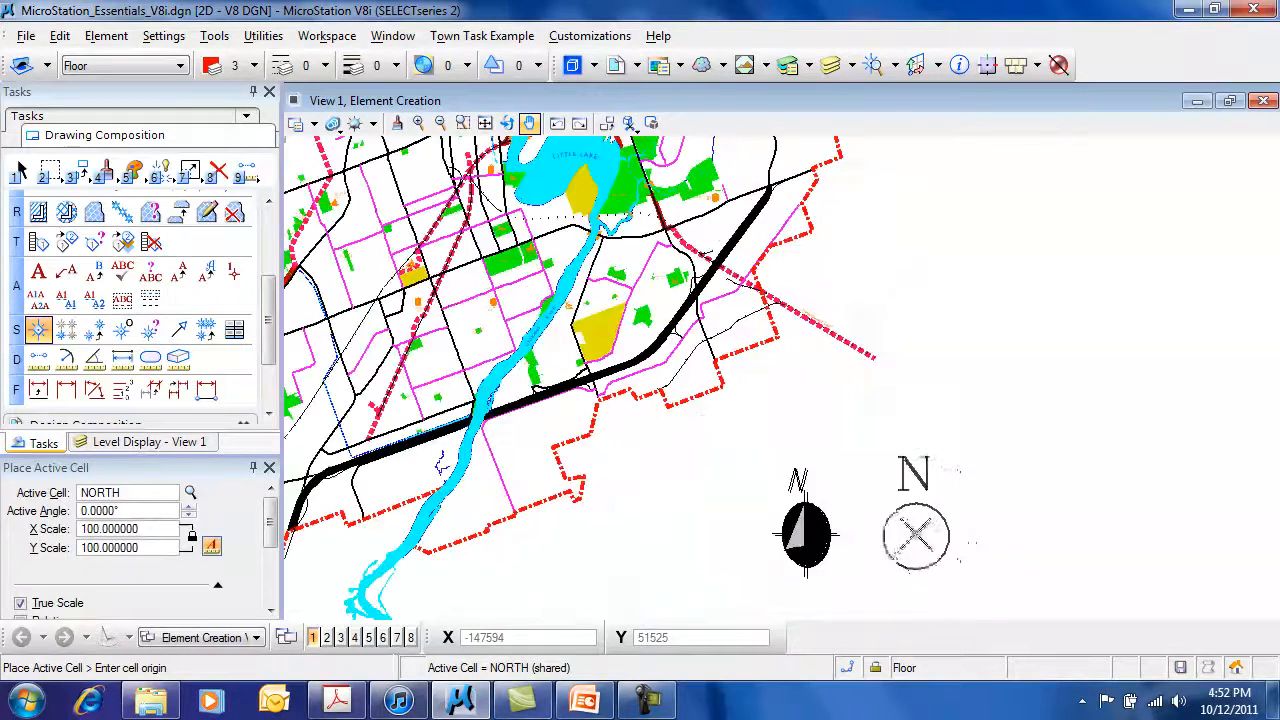
click(916, 540)
key(Escape)
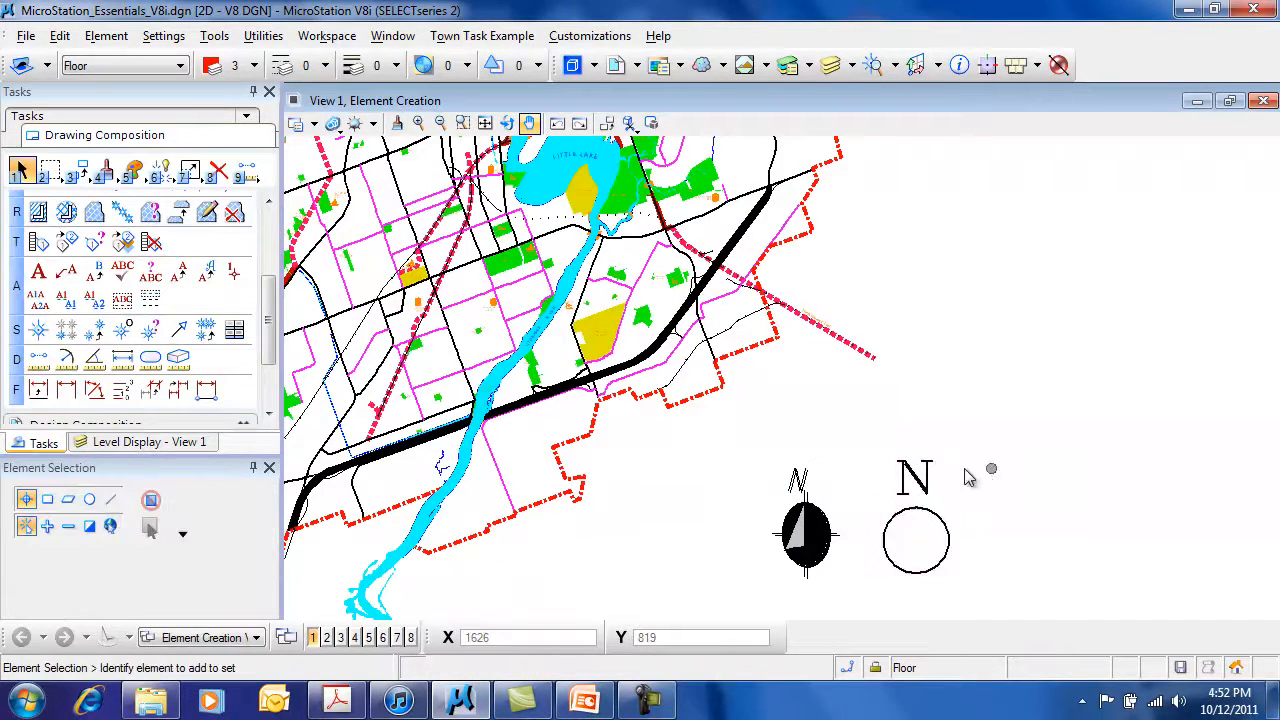
Pick the placed NORTH cell with Select and Place Cell as the cell to copy
click(95, 330)
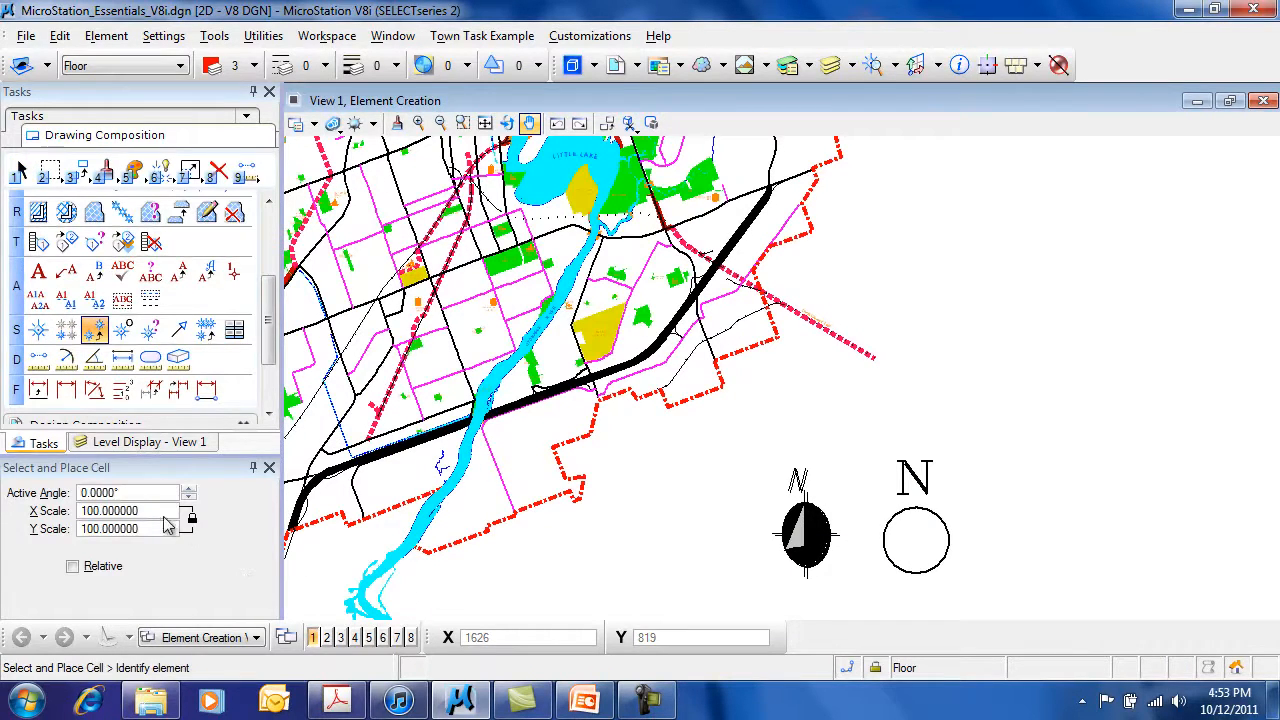
click(928, 548)
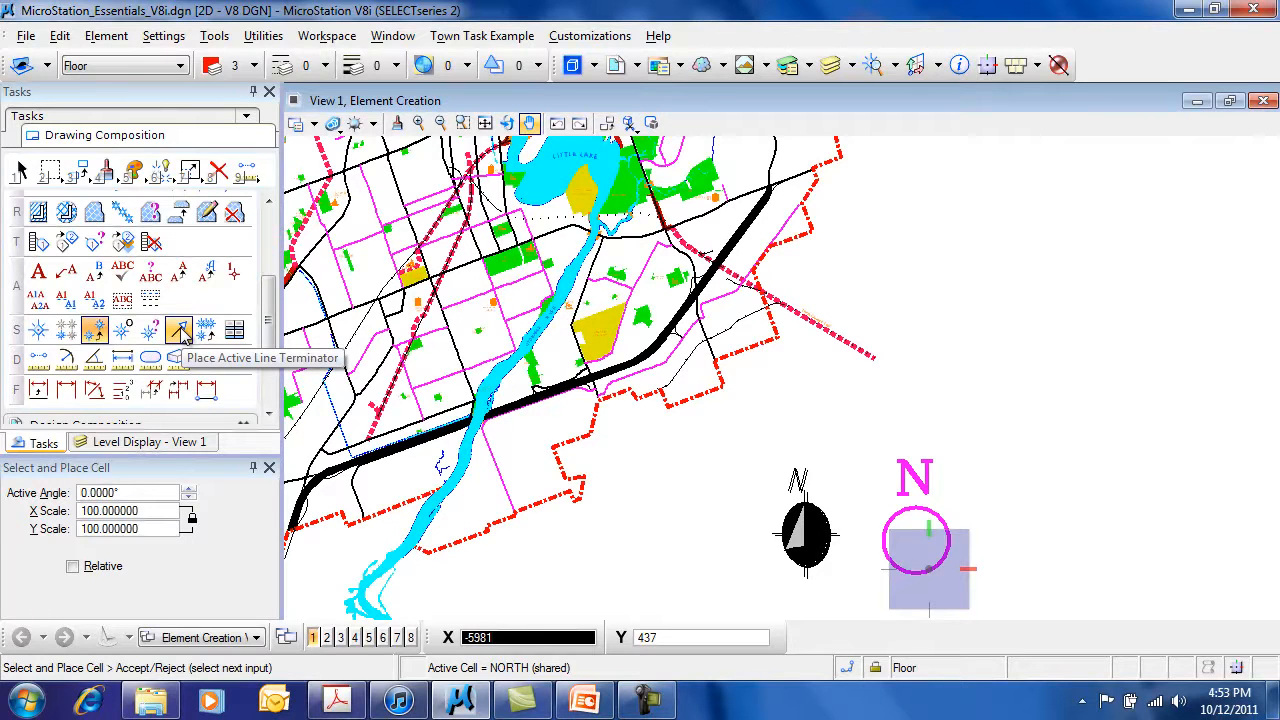
Place a matrix of NORTH cells with 2 rows, 2 columns and 0 spacing northeast of the placed NORTH cell
click(66, 331)
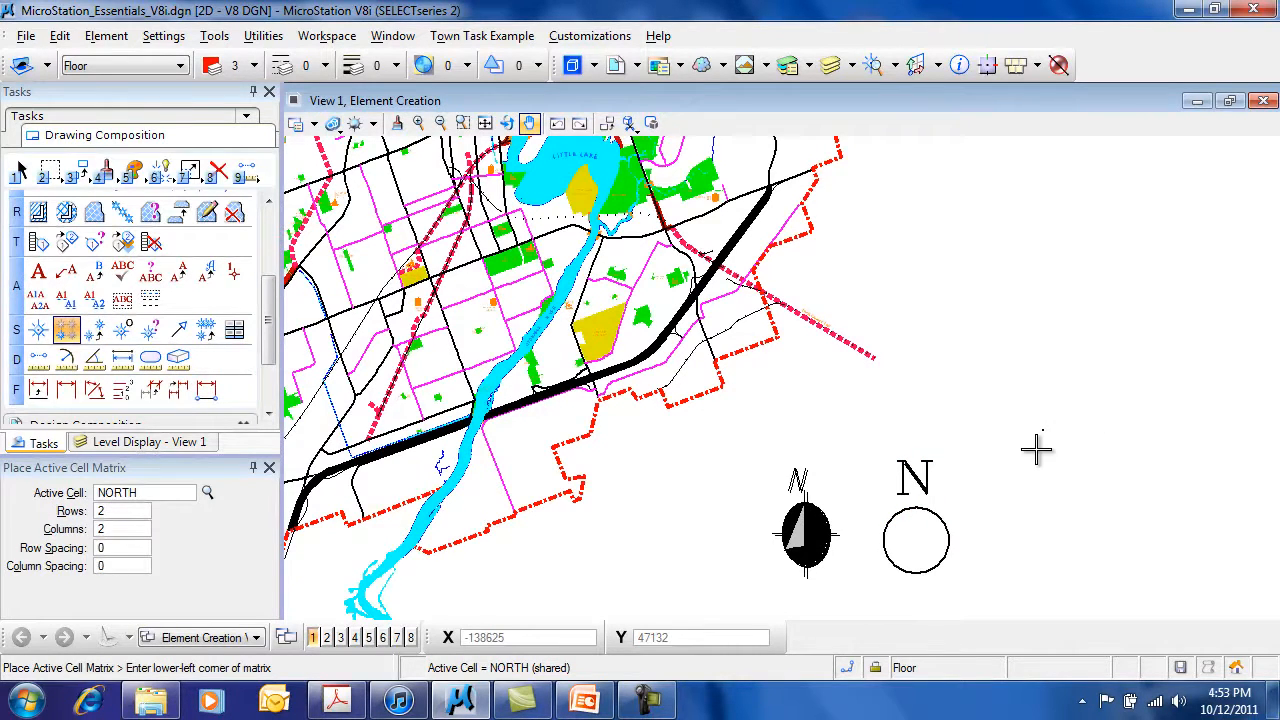
scroll(1024, 419, up, 4)
scroll(1108, 489, up, 3)
scroll(1138, 433, up, 3)
scroll(904, 335, up, 3)
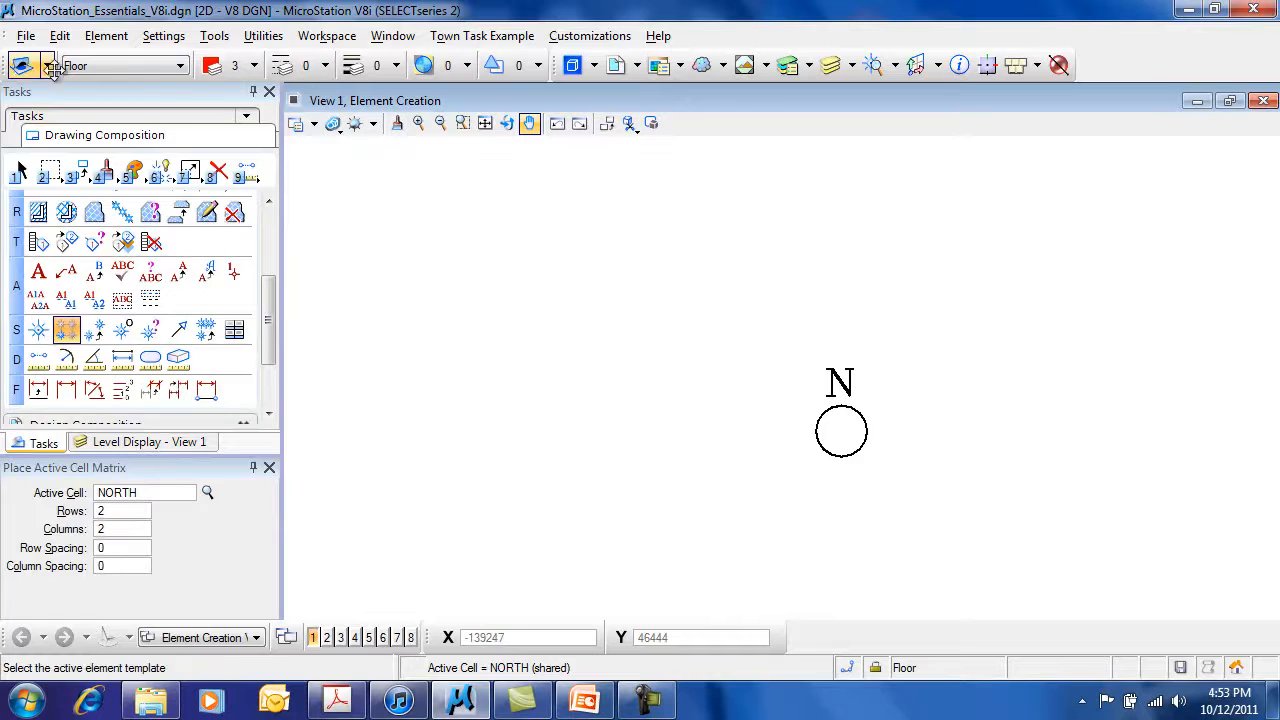
Delete the overlapping small NORTH cells of the zero-spacing matrix
click(218, 172)
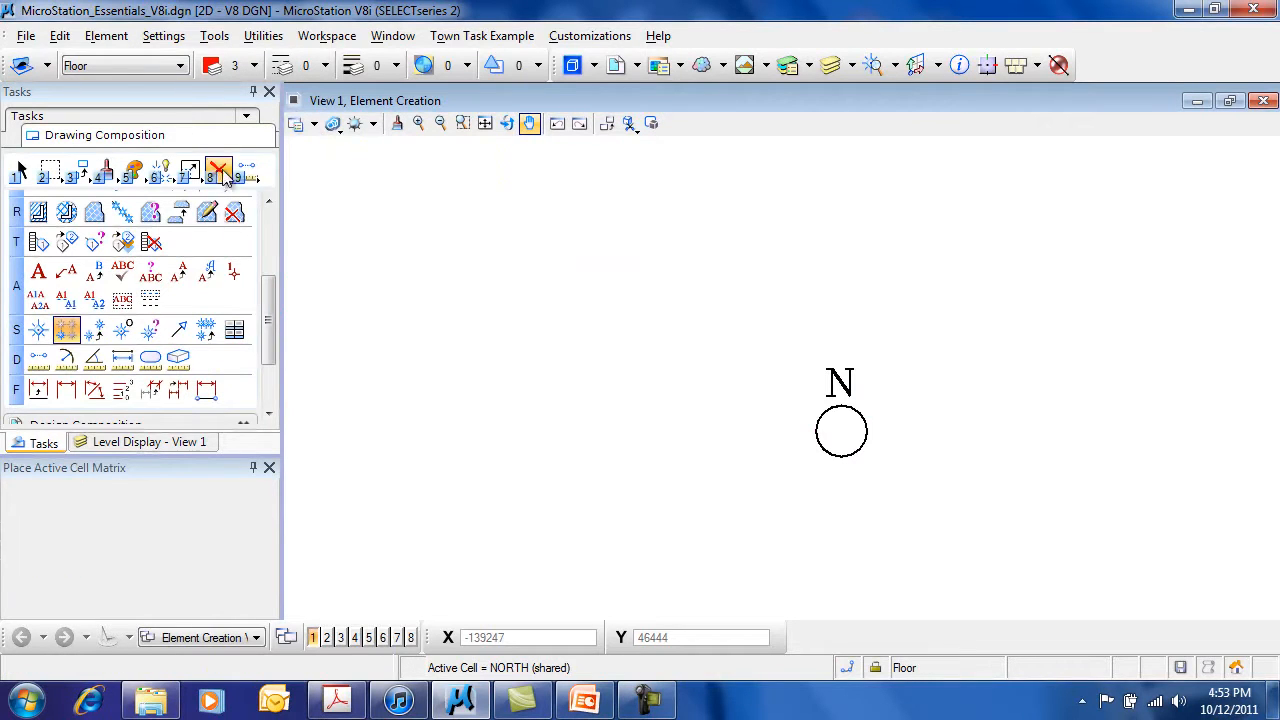
click(821, 413)
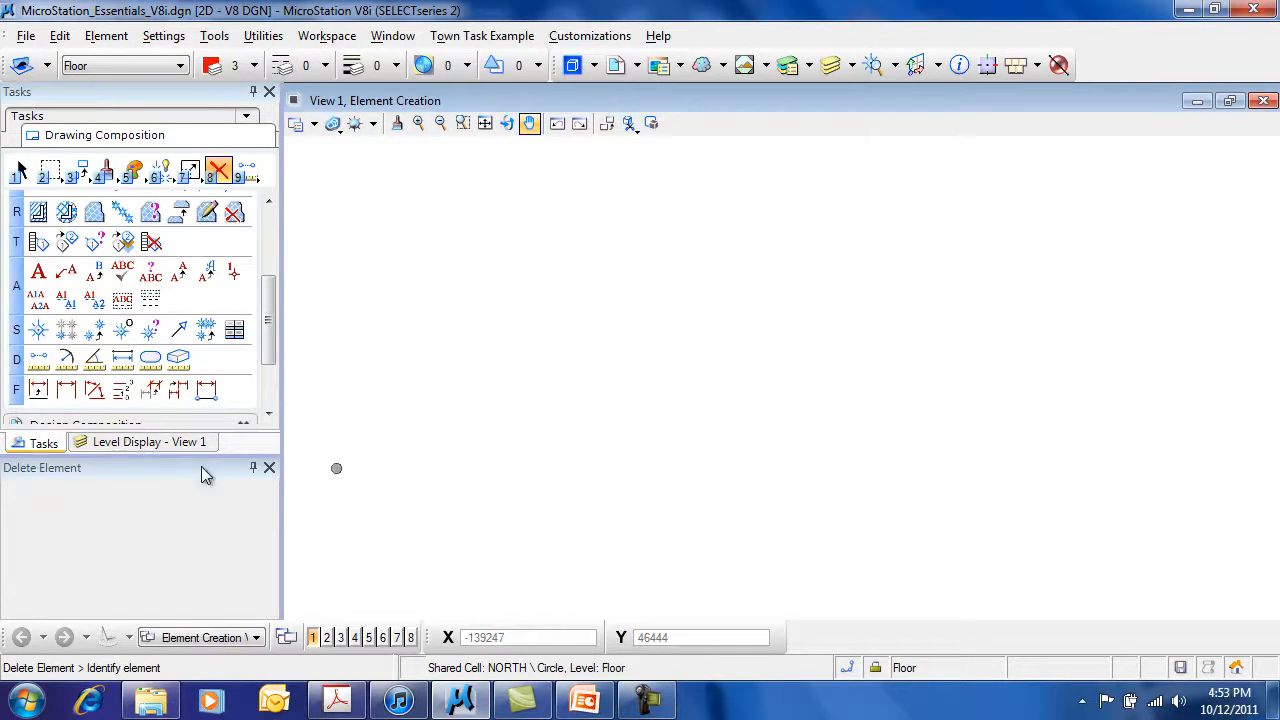
Restart Place Active Cell Matrix and set both the row spacing and the column spacing to 50
click(67, 331)
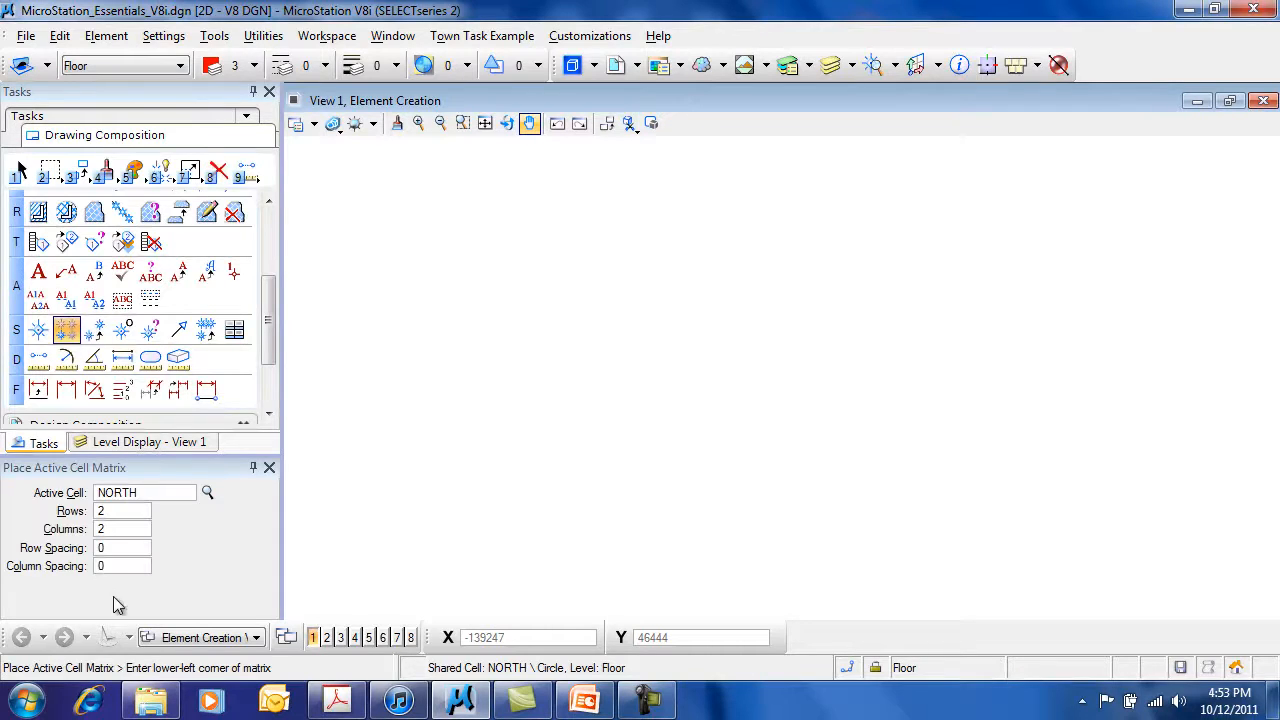
click(57, 553)
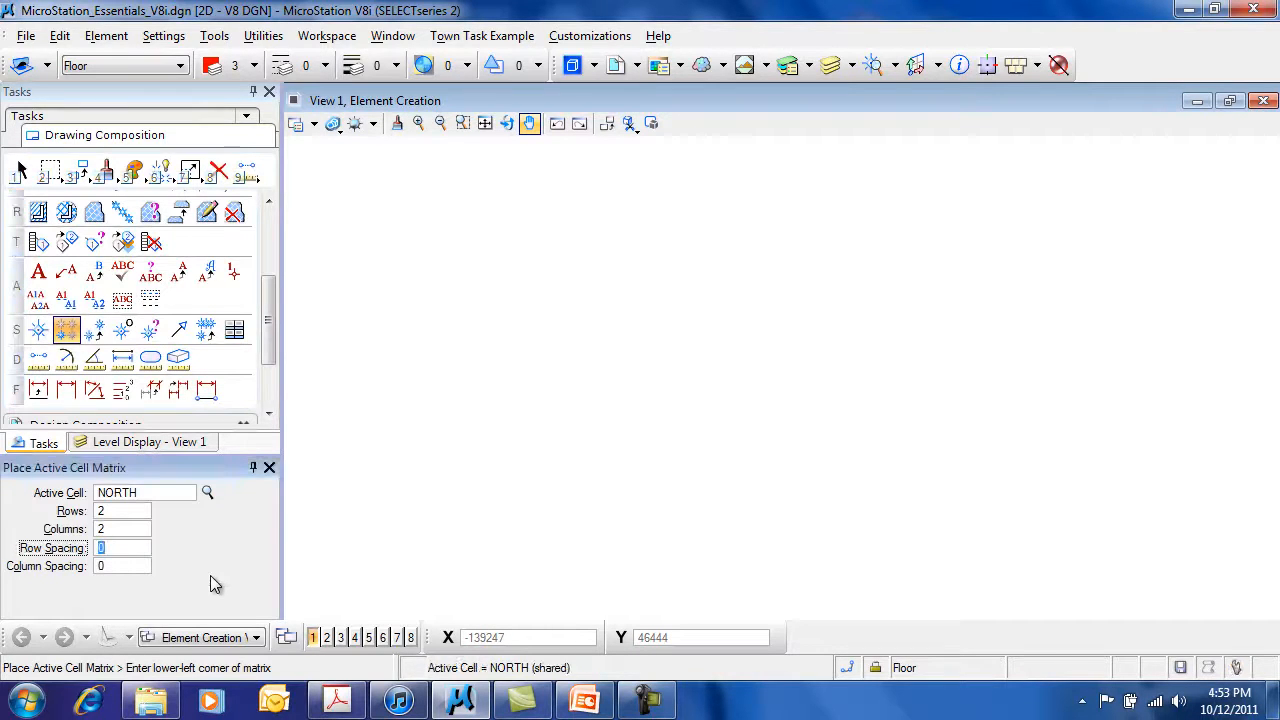
text(50)
key(Tab)
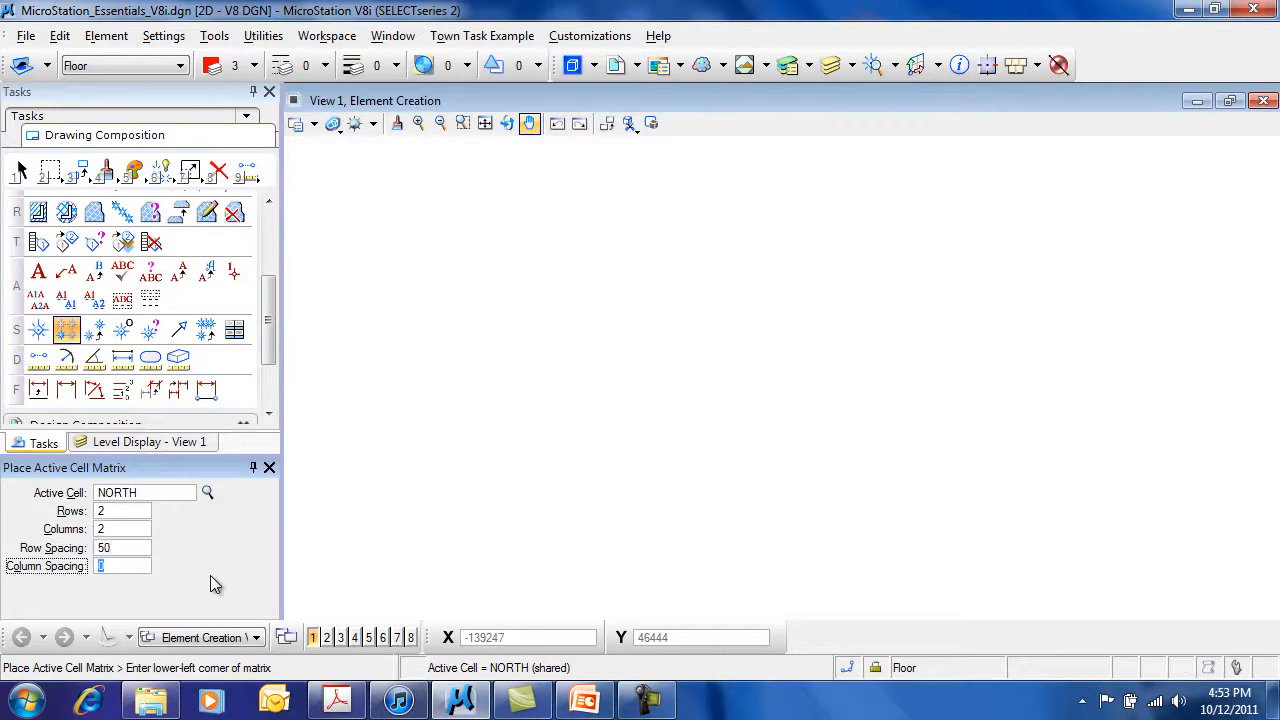
text(50)
key(Tab)
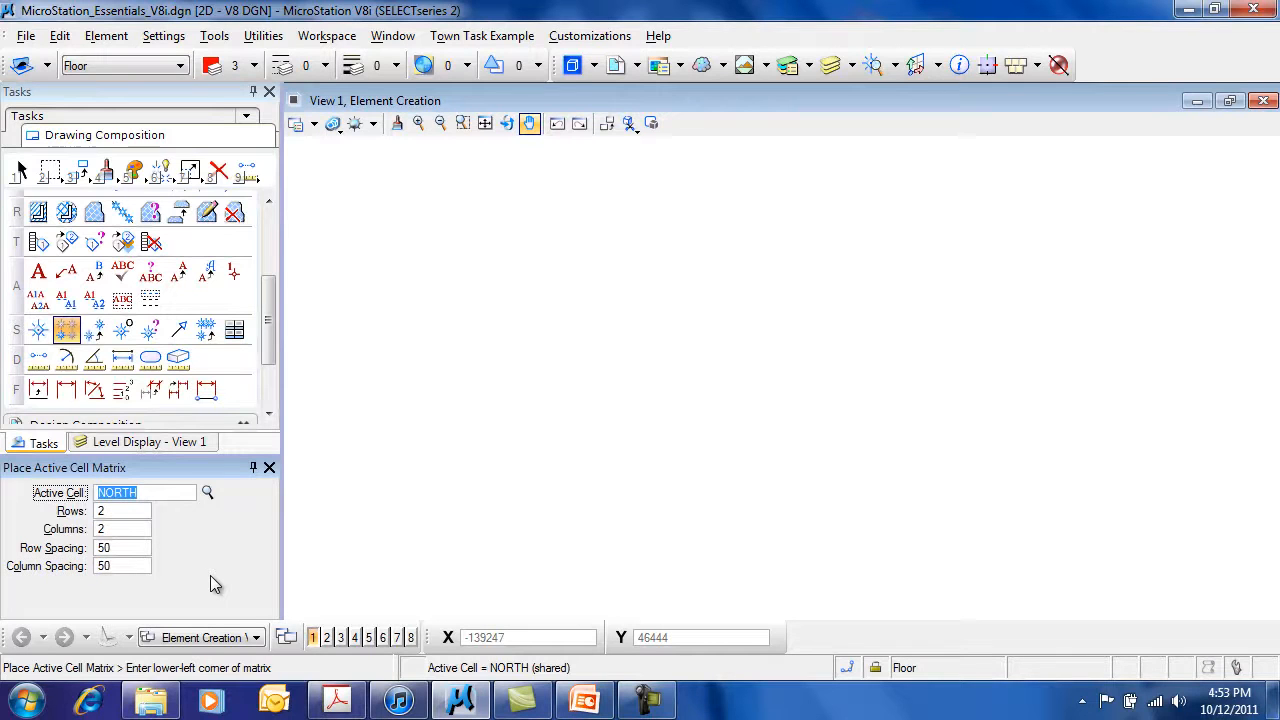
Place a 2-by-2 matrix of NORTH cells spaced 50 apart in the empty area and show all four cells
click(786, 460)
scroll(896, 474, down, 5)
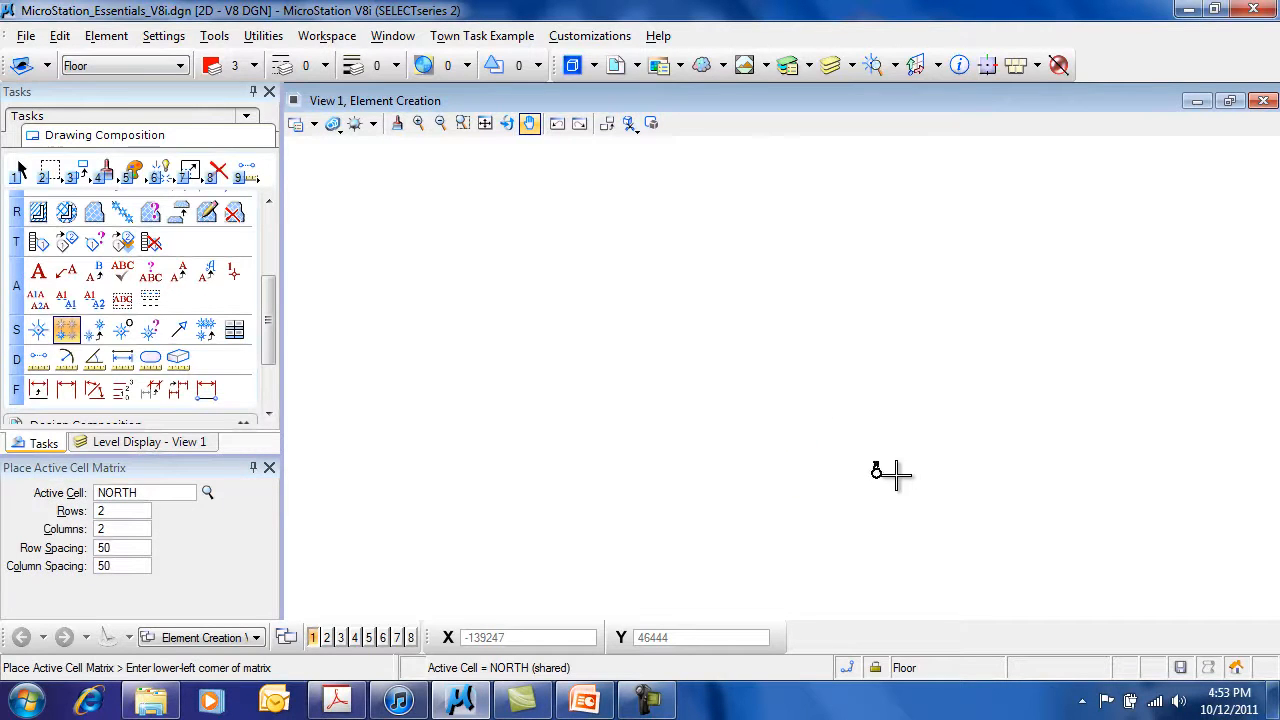
scroll(1008, 460, down, 4)
middle_drag(1068, 451, 794, 528)
scroll(840, 512, down, 3)
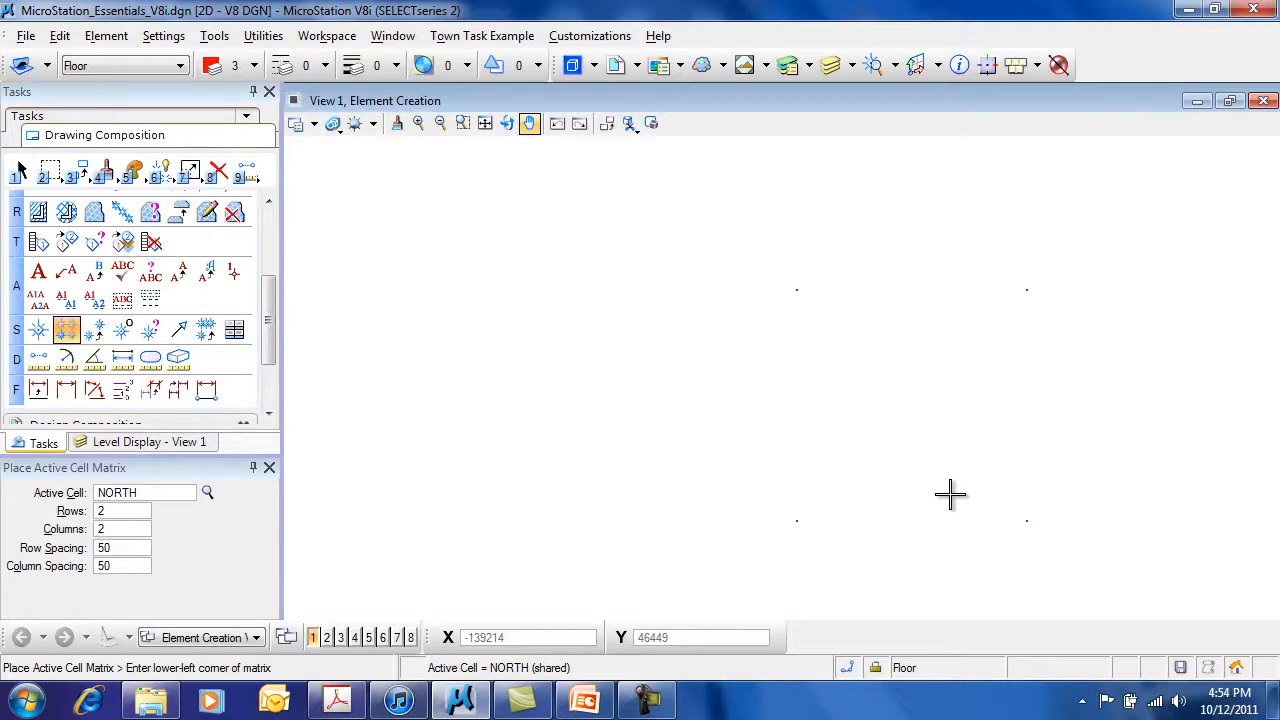
Undo the NORTH cell matrix placement and fit the whole map in the view
key(ctrl+z)
middle_click(788, 500)
middle_click(788, 500)
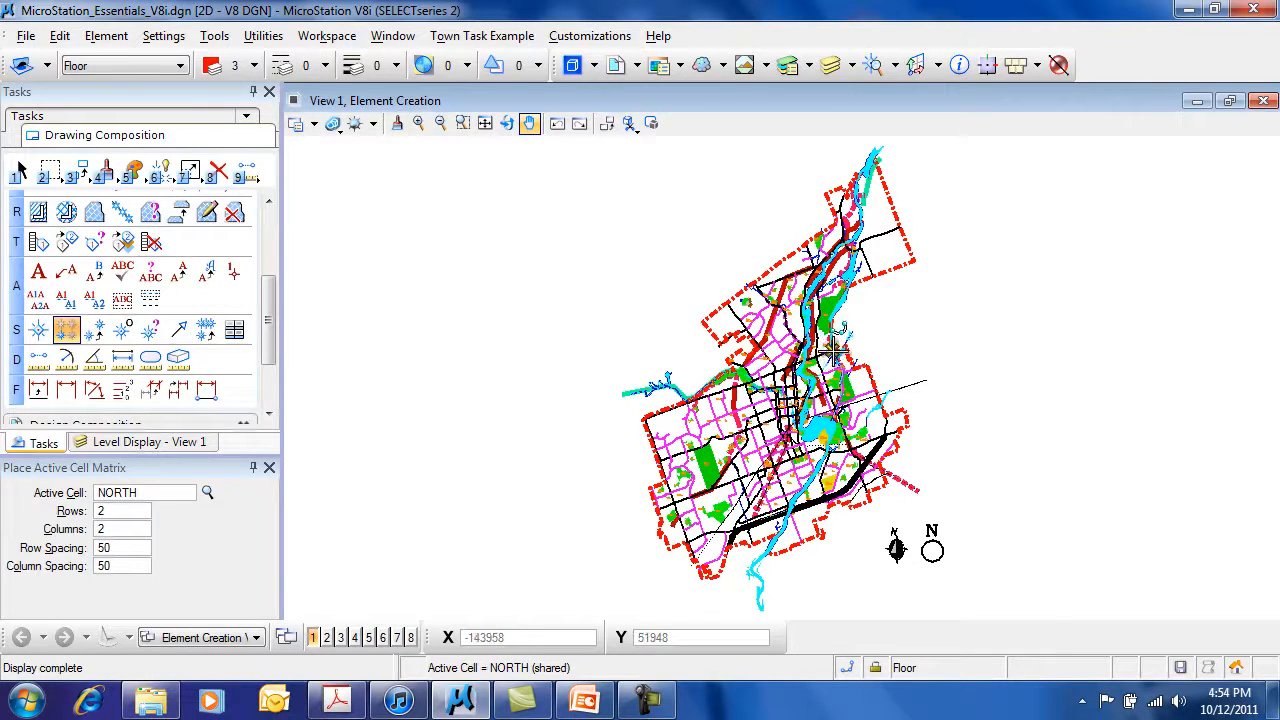